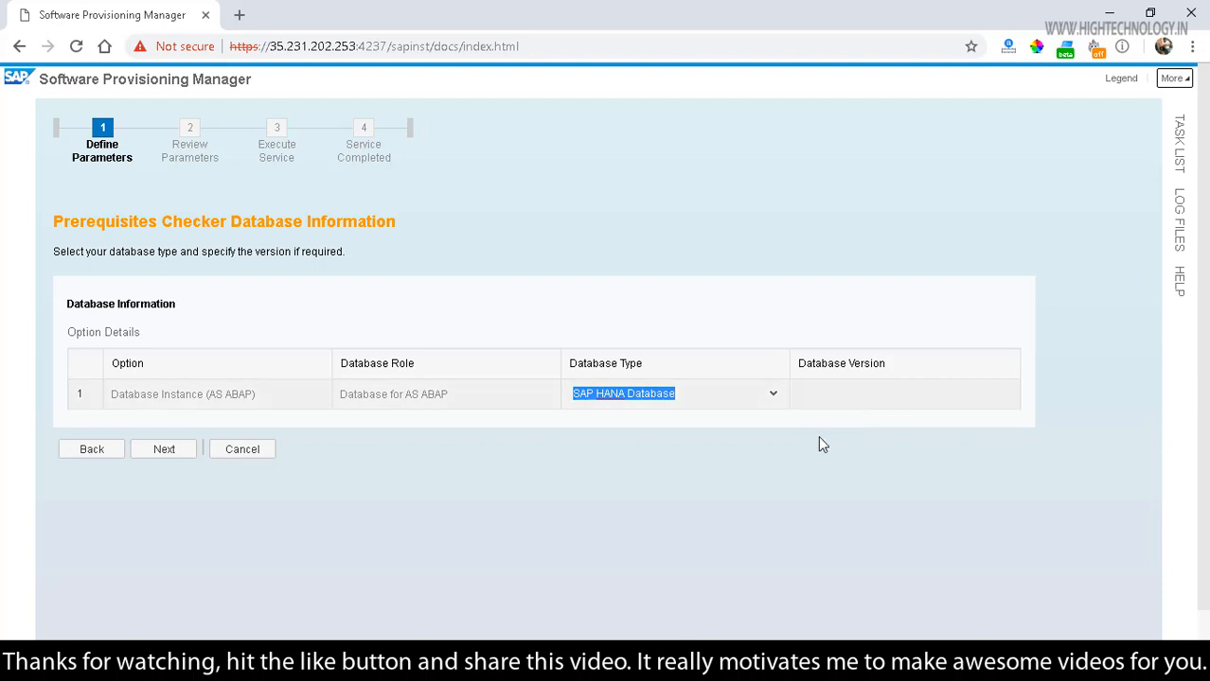
Accept SAP HANA Database as the database type and keep the recommended Unicode system option for the prerequisites check
{"action": "left_click", "coordinate": [163, 457]}
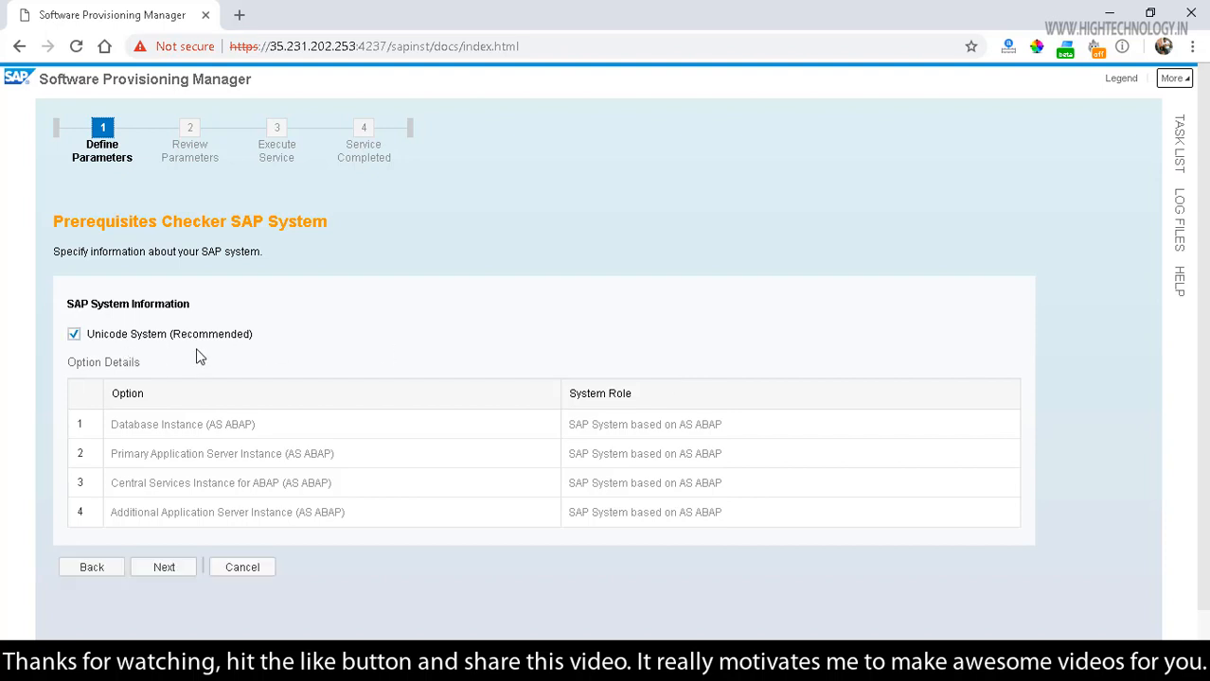
{"action": "left_click", "coordinate": [169, 570]}
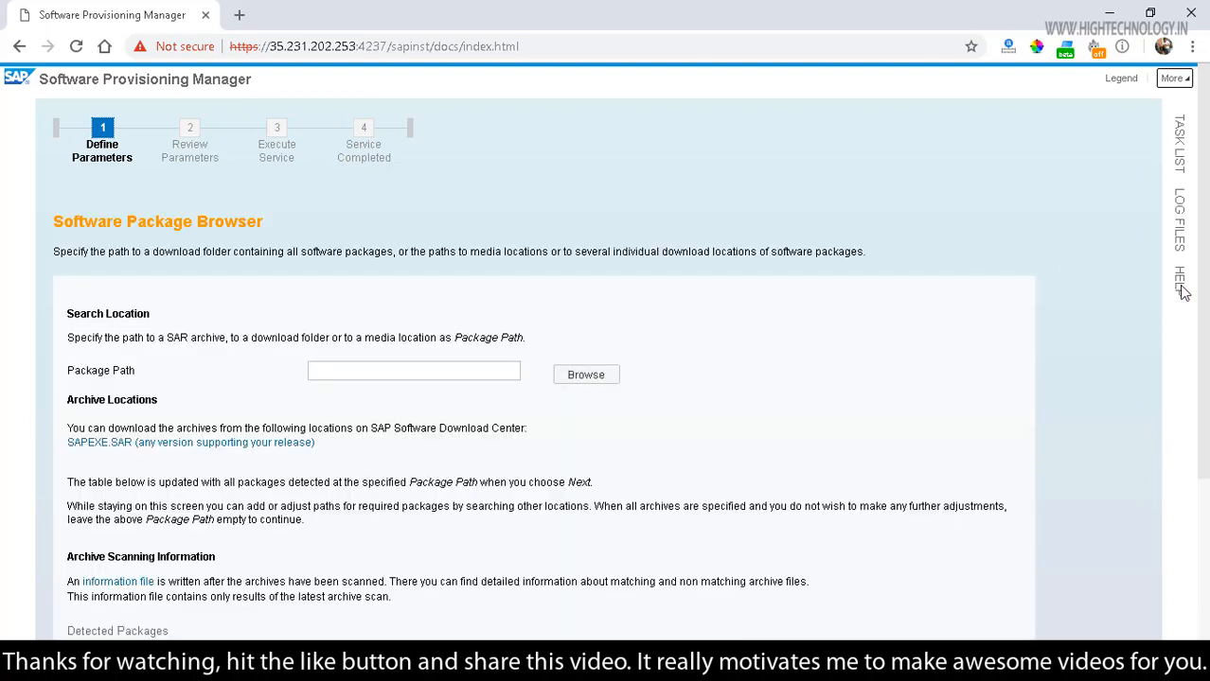
Browse the server for the package path and expand the /sapmnt/kernel folder
{"action": "scroll", "coordinate": [539, 396], "scroll_direction": "down", "scroll_amount": 2}
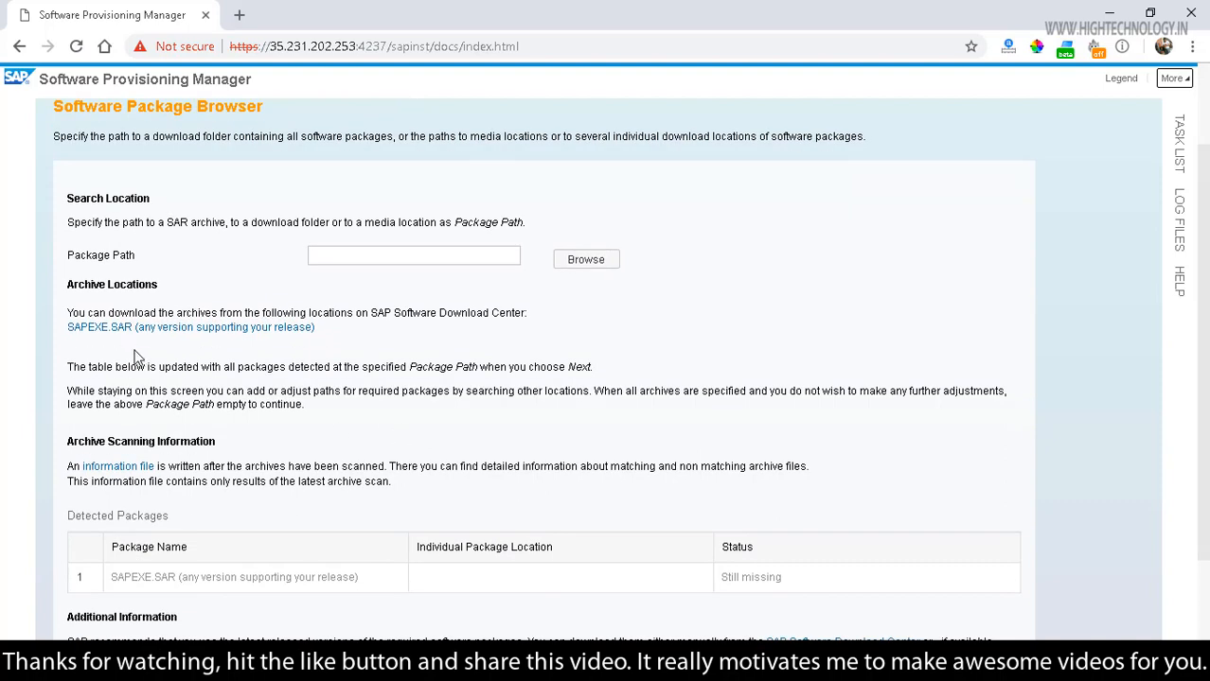
{"action": "left_click", "coordinate": [582, 260]}
{"action": "scroll", "coordinate": [830, 425], "scroll_direction": "down", "scroll_amount": 1}
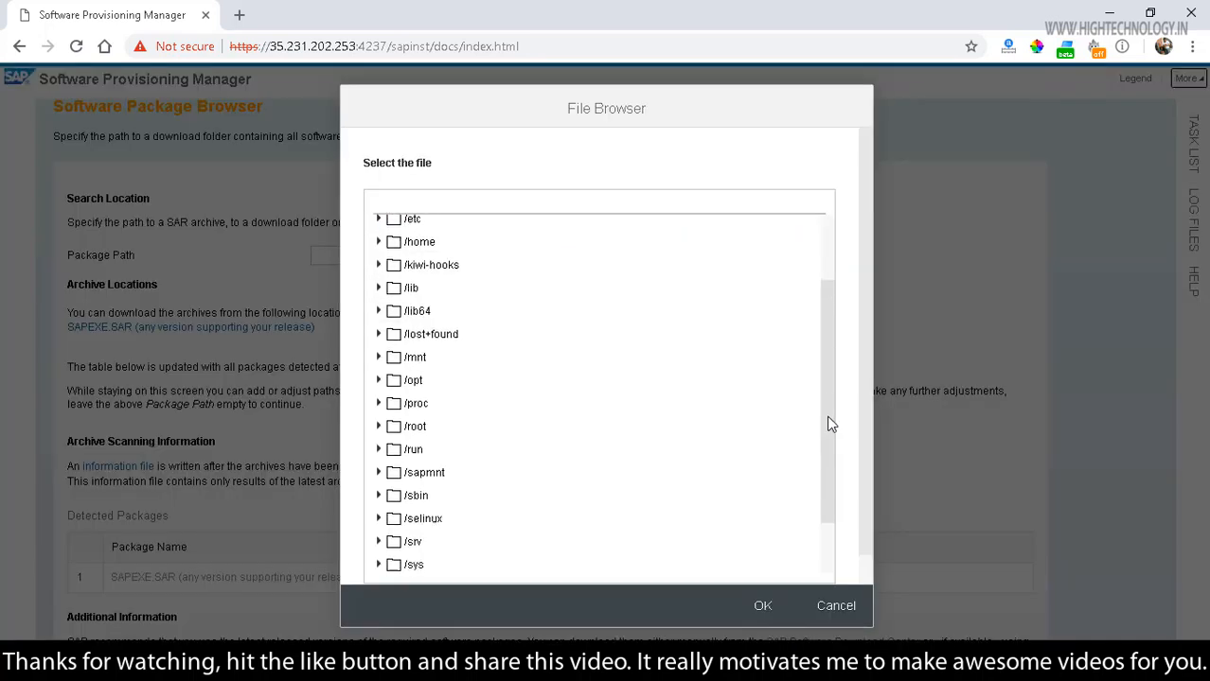
{"action": "scroll", "coordinate": [830, 425], "scroll_direction": "down", "scroll_amount": 1}
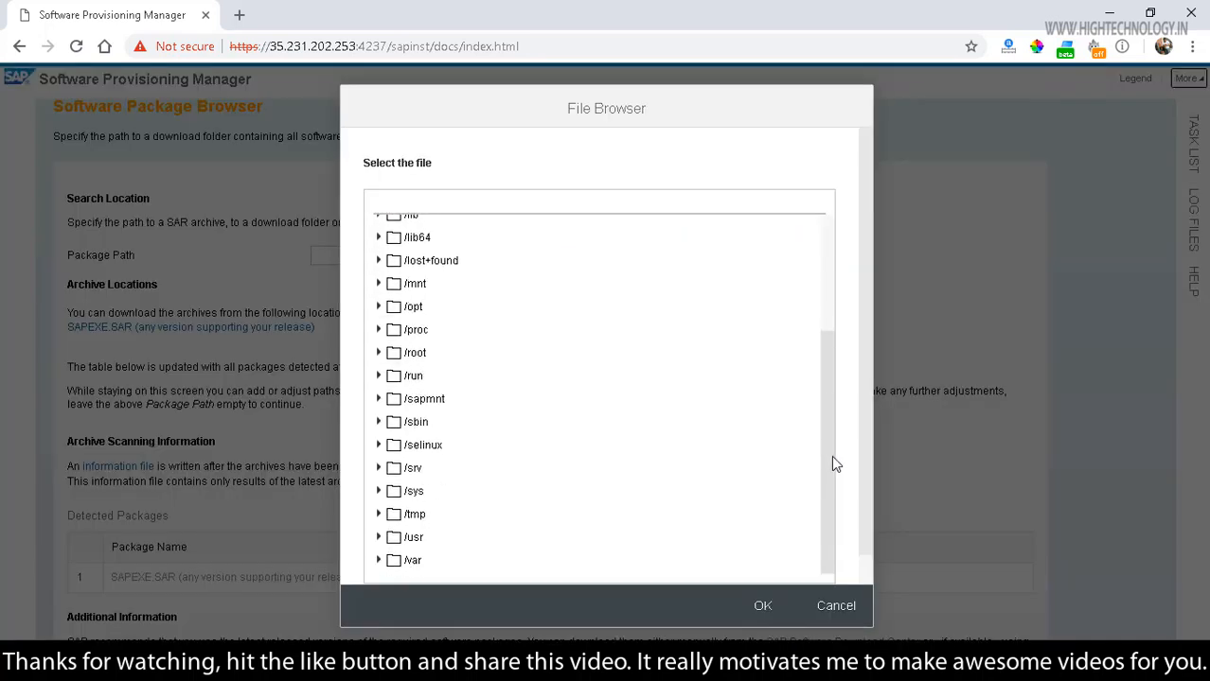
{"action": "left_click", "coordinate": [379, 400]}
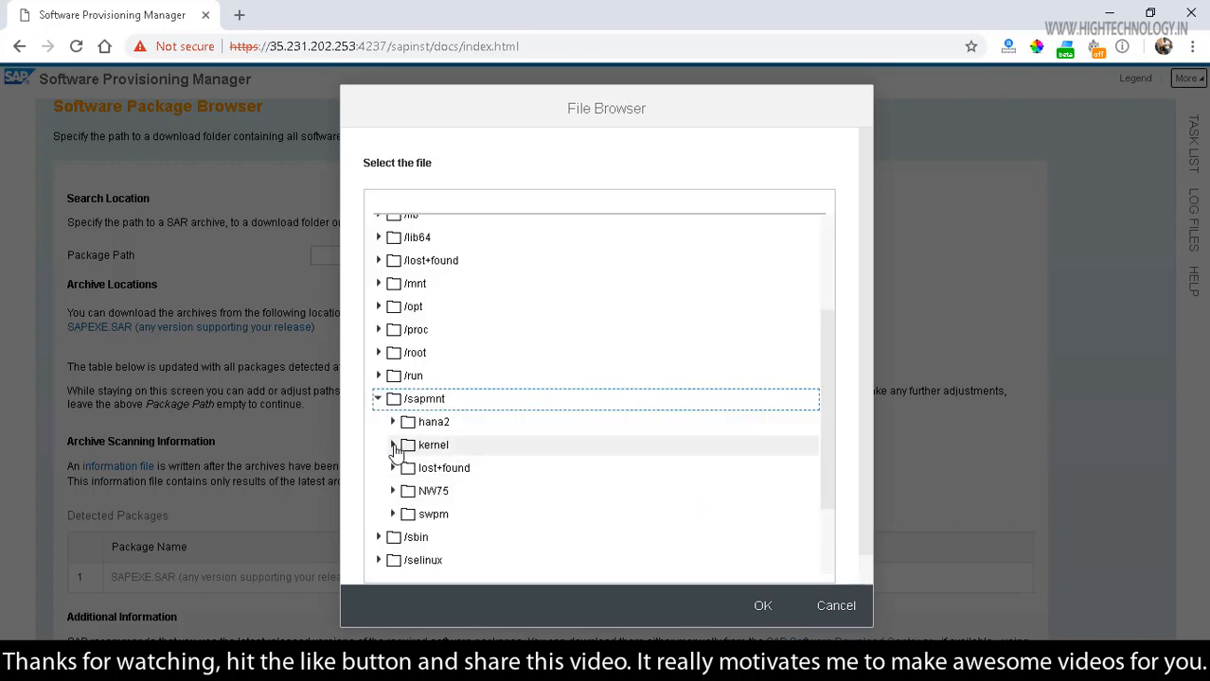
{"action": "left_click", "coordinate": [392, 445]}
{"action": "scroll", "coordinate": [833, 419], "scroll_direction": "down", "scroll_amount": 1}
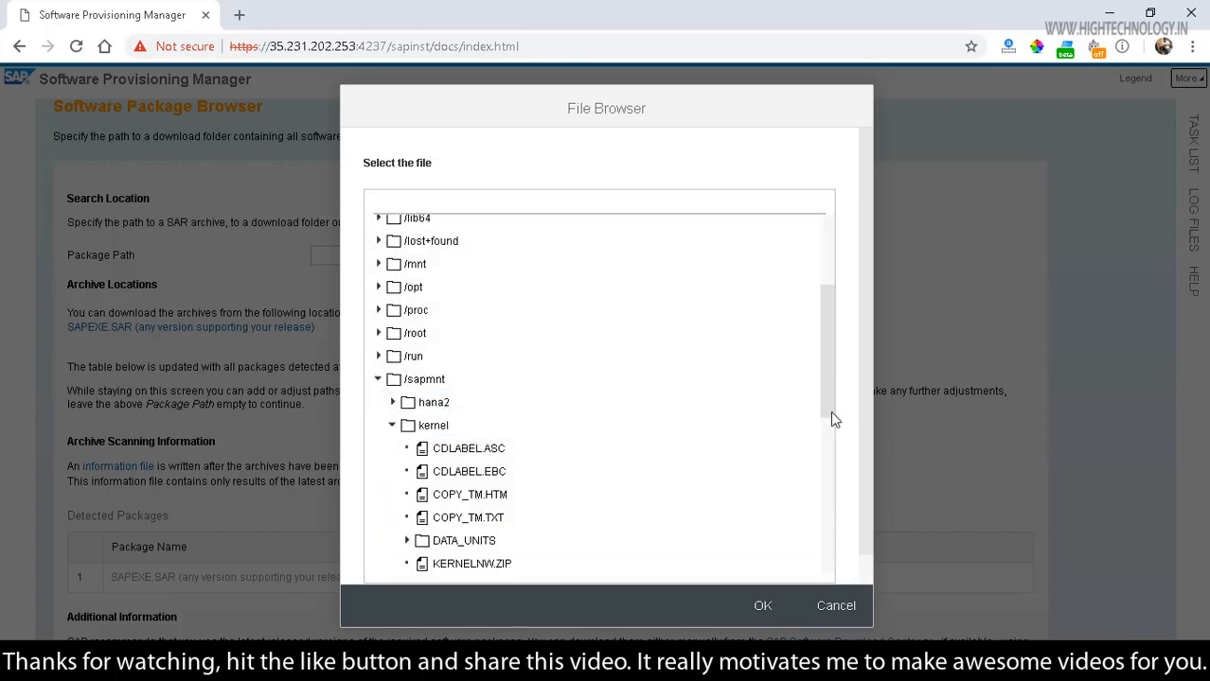
Choose SAPEXE.SAR from DATA_UNITS/K_745_U_LINUX_X86_64/DBINDEP inside the kernel folder as the package path
{"action": "scroll", "coordinate": [833, 419], "scroll_direction": "down", "scroll_amount": 3}
{"action": "left_click", "coordinate": [406, 378]}
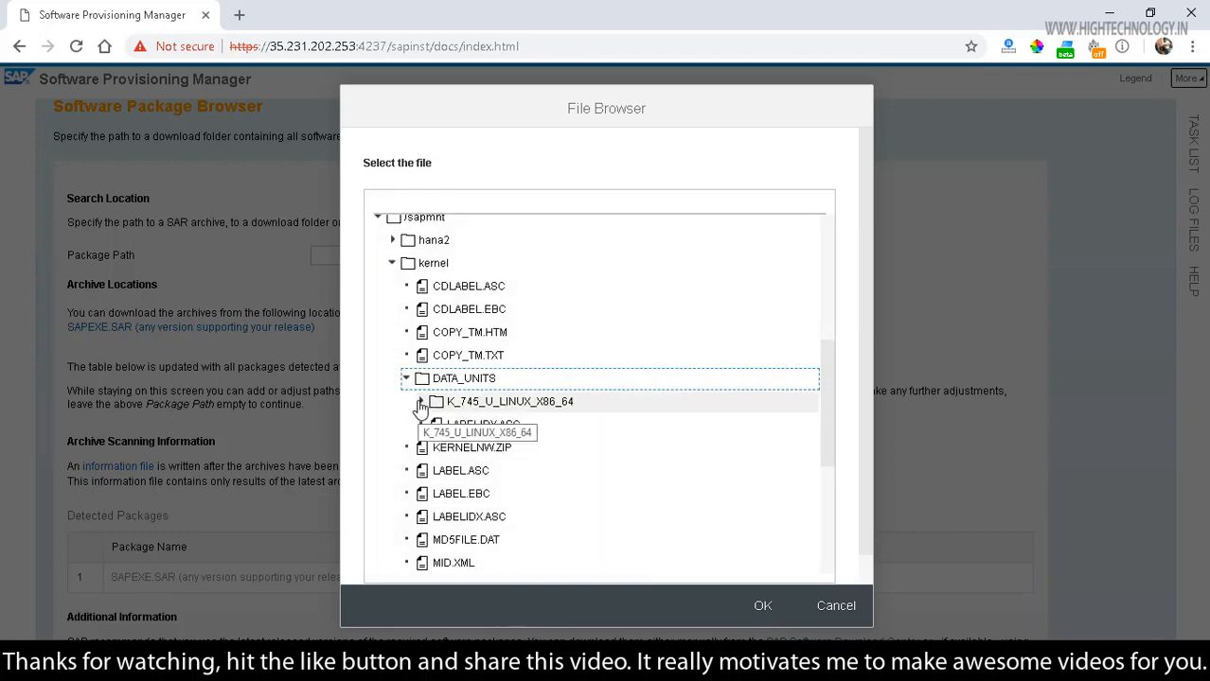
{"action": "left_click", "coordinate": [420, 402]}
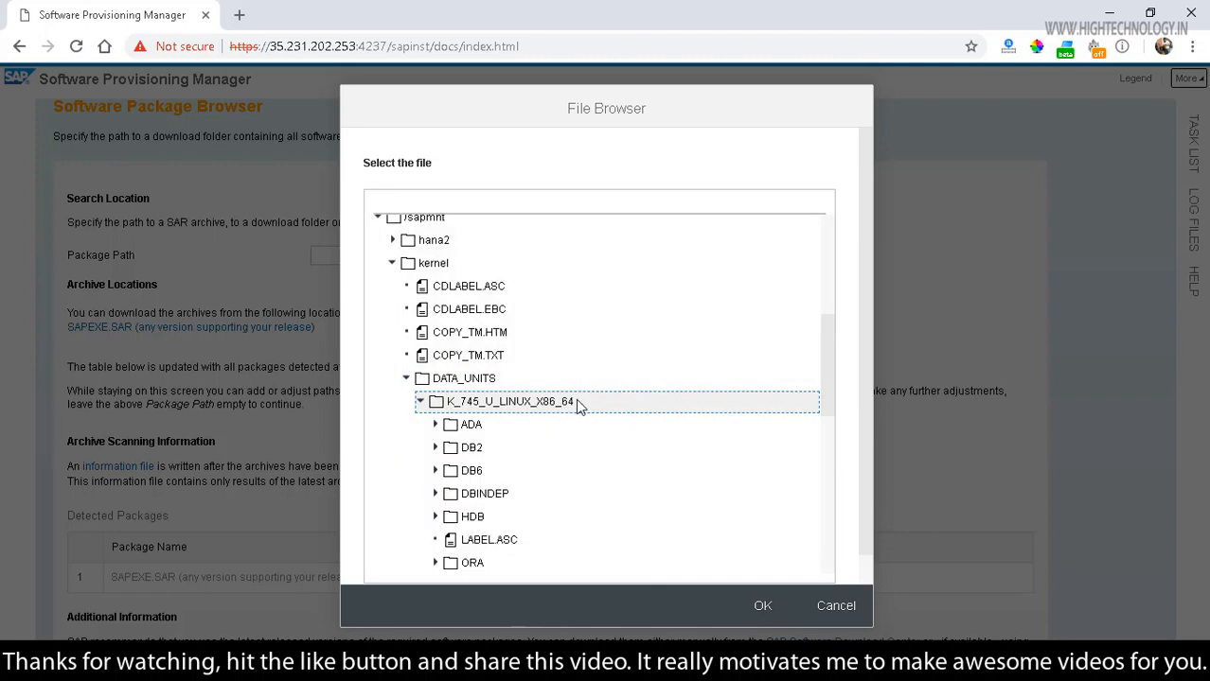
{"action": "left_click_drag", "start_coordinate": [830, 377], "coordinate": [829, 424]}
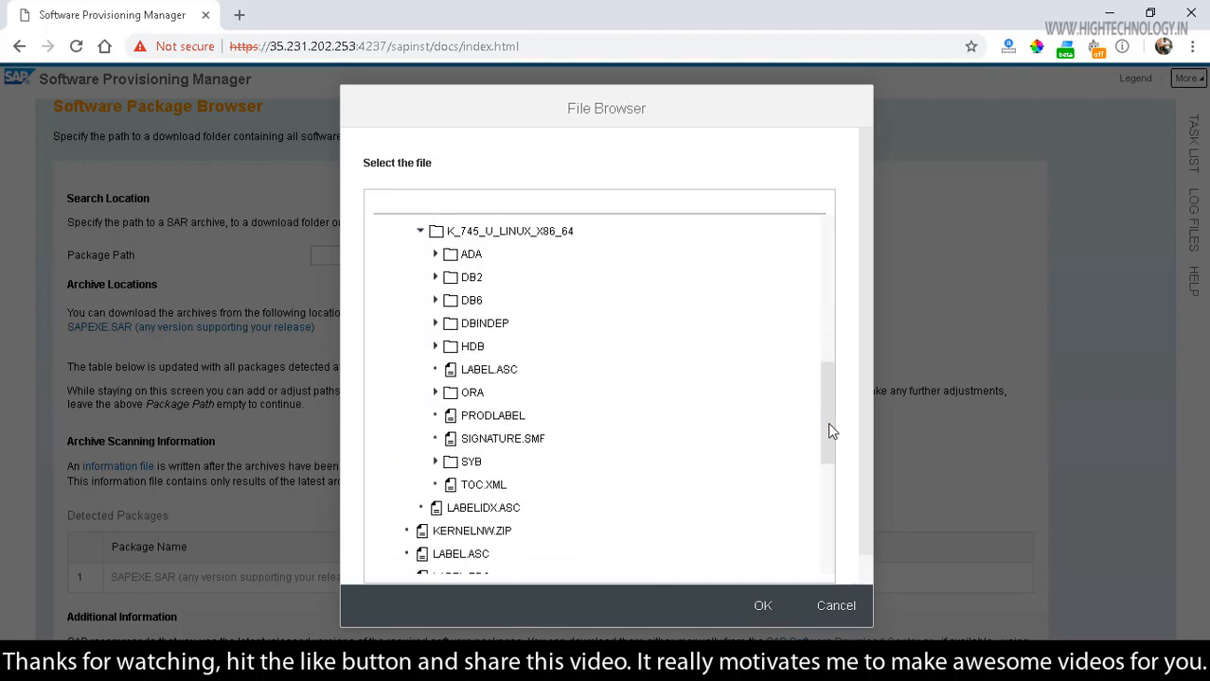
{"action": "left_click", "coordinate": [435, 323]}
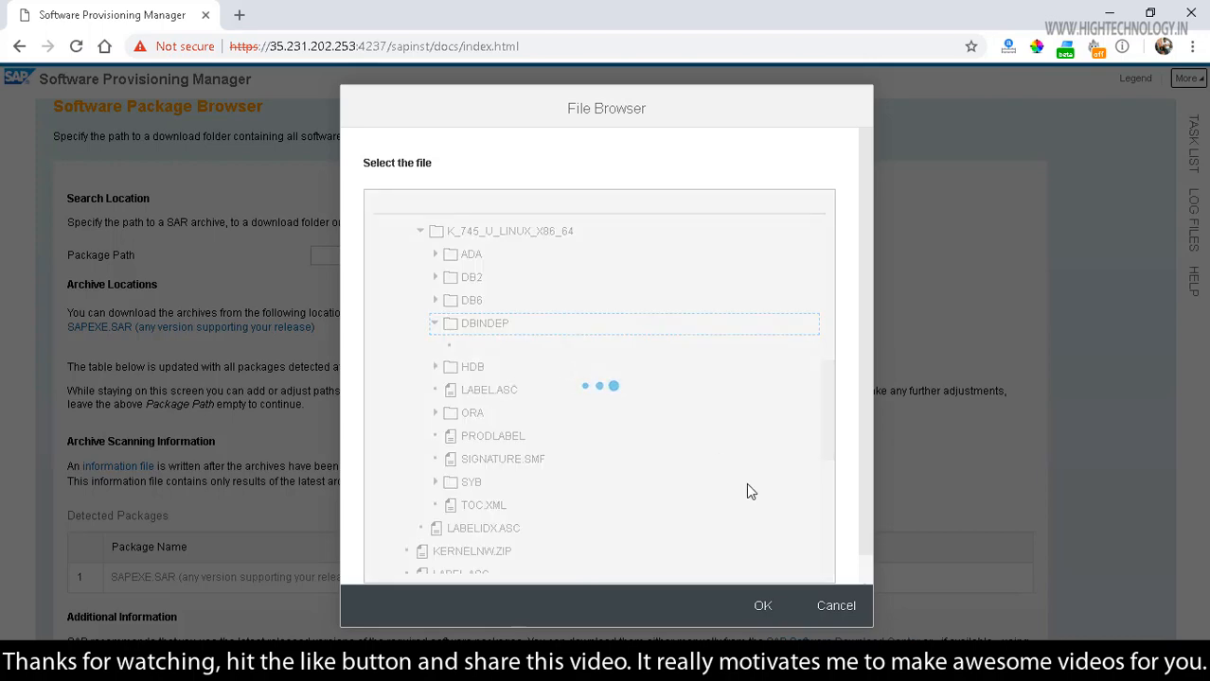
{"action": "left_click", "coordinate": [507, 511]}
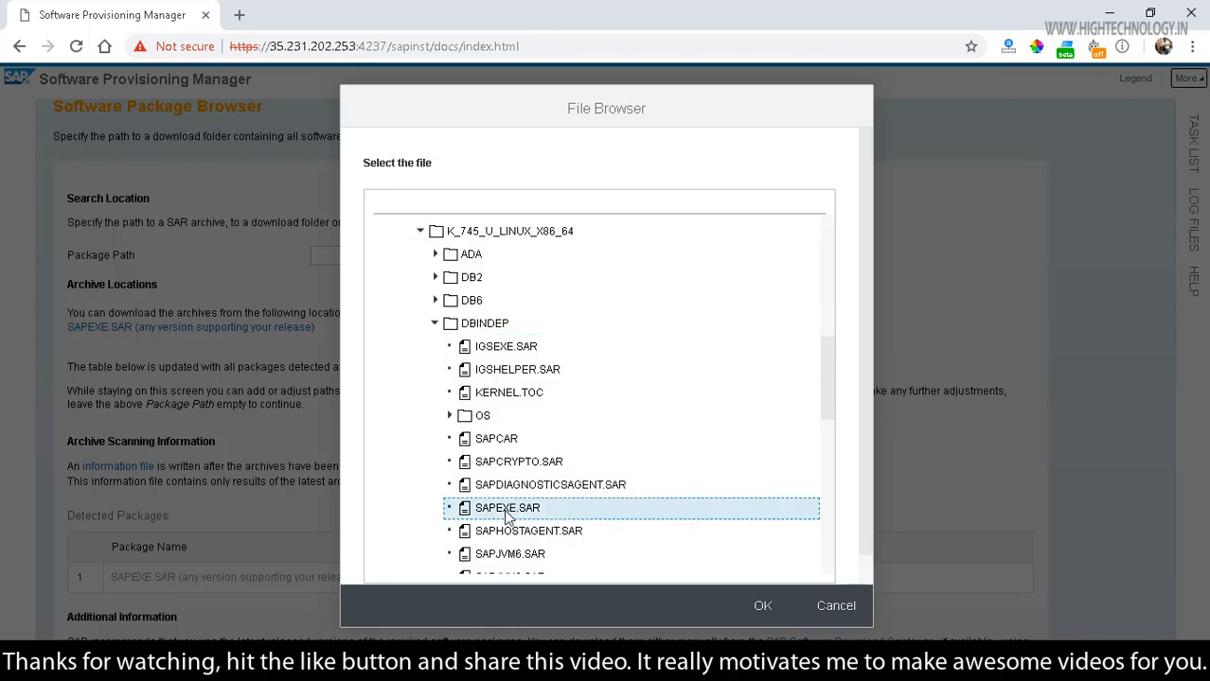
{"action": "left_click", "coordinate": [764, 608]}
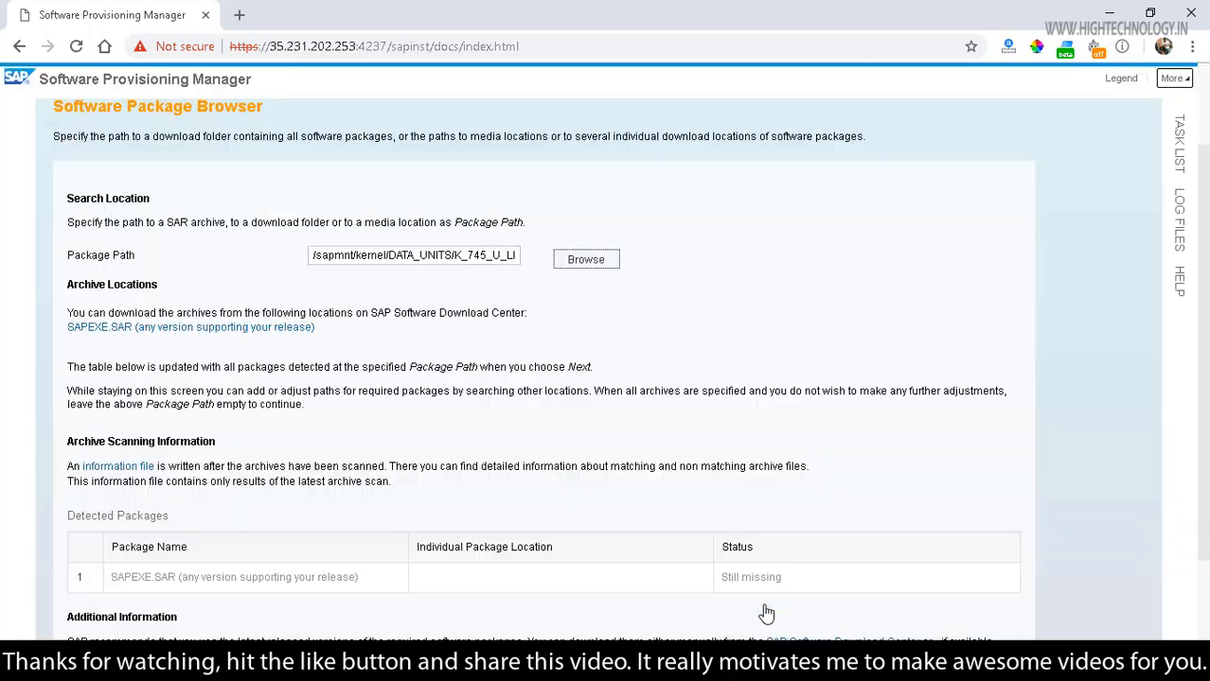
Scan the specified package path for SAPEXE.SAR, check the detected packages table and proceed to the parameter summary
{"action": "left_click_drag", "start_coordinate": [1205, 277], "coordinate": [1205, 367]}
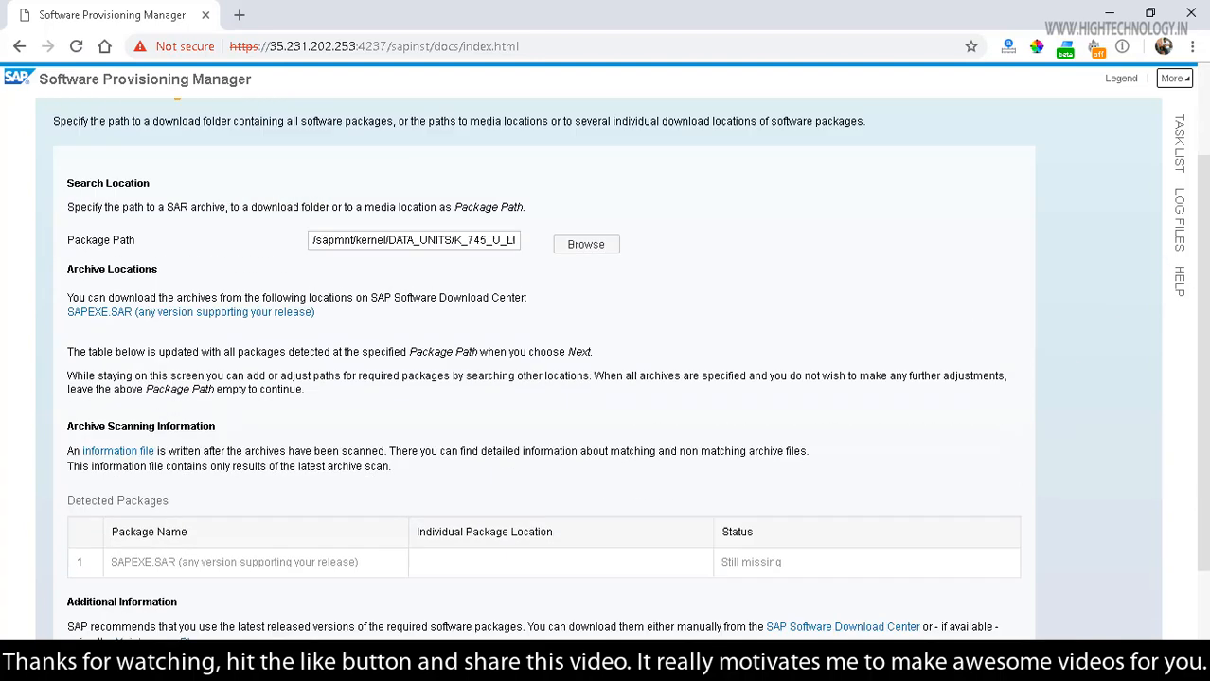
{"action": "scroll", "coordinate": [772, 438], "scroll_direction": "down", "scroll_amount": 1}
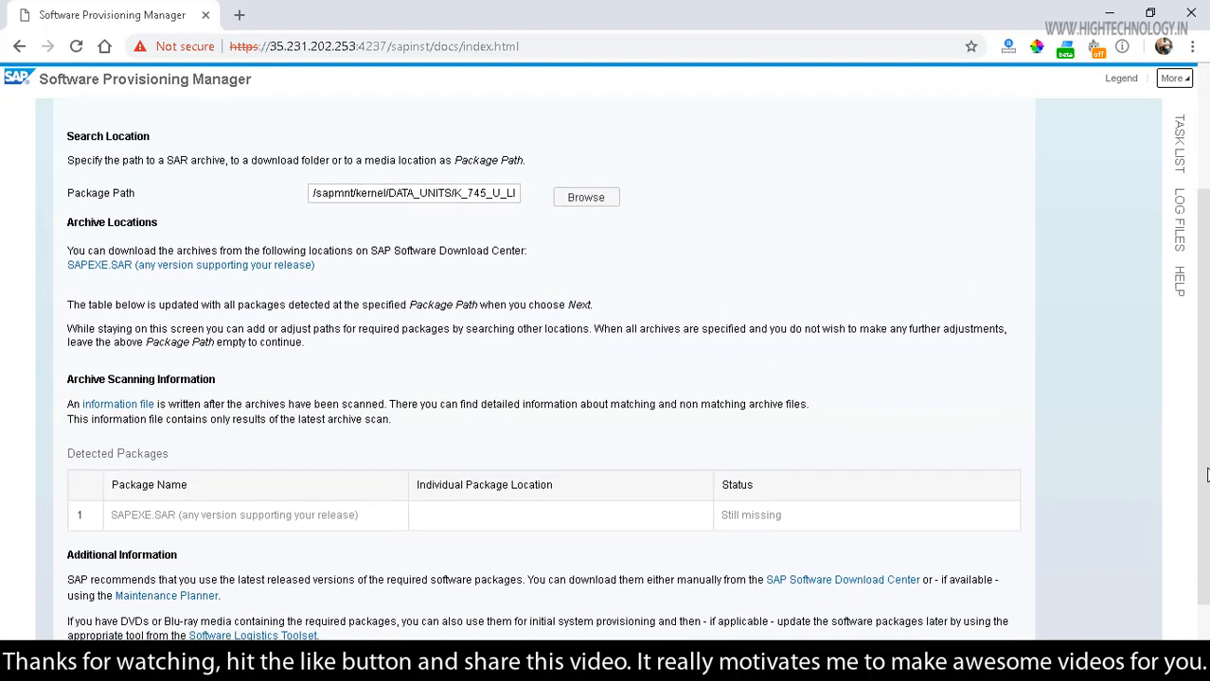
{"action": "scroll", "coordinate": [1207, 475], "scroll_direction": "down", "scroll_amount": 1}
{"action": "left_click", "coordinate": [164, 634]}
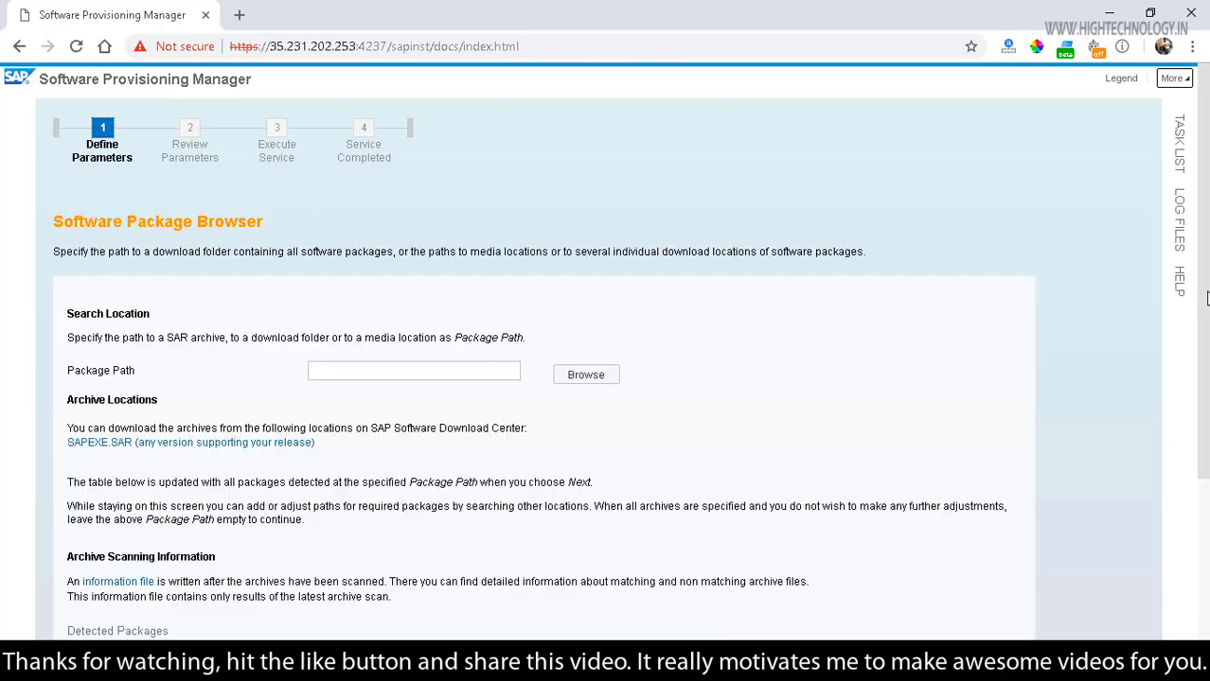
{"action": "scroll", "coordinate": [1206, 299], "scroll_direction": "down", "scroll_amount": 3}
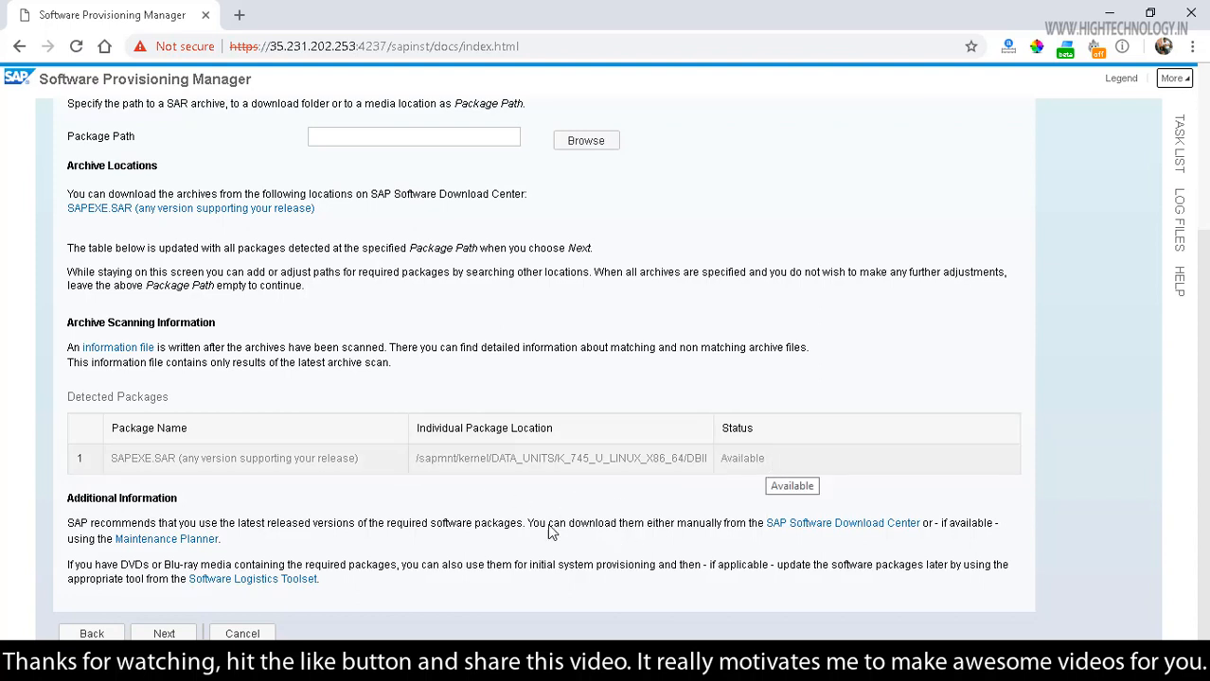
{"action": "left_click", "coordinate": [165, 635]}
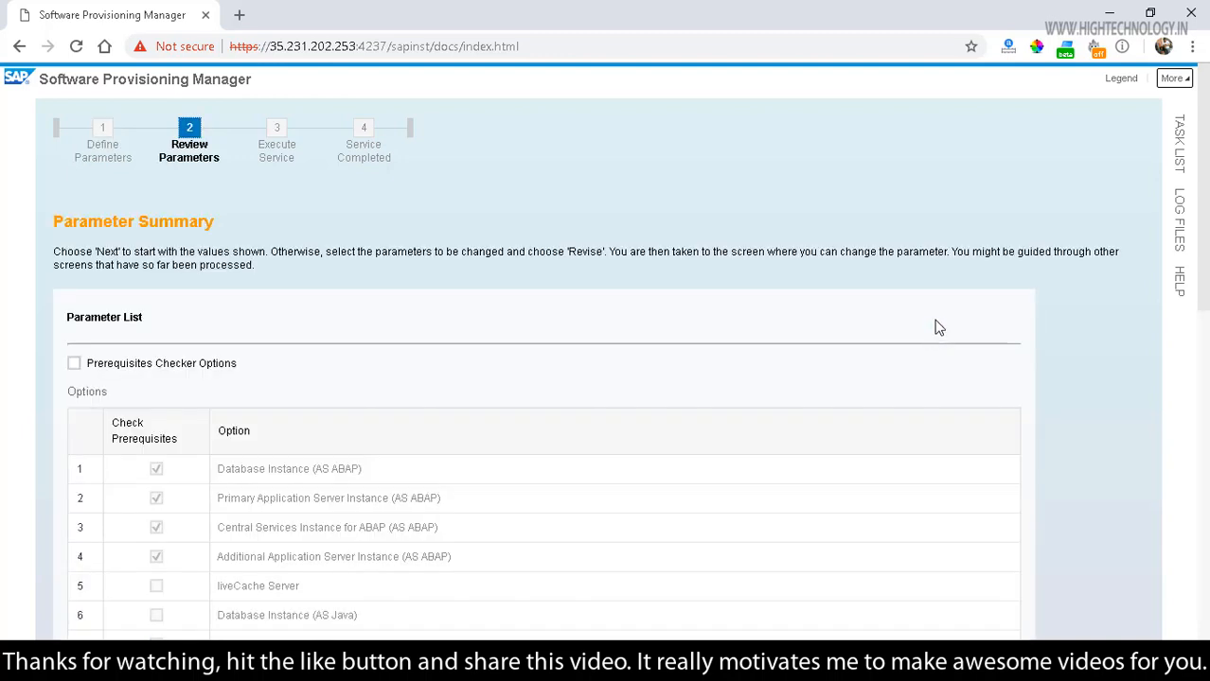
Review all entries in the parameter summary and start the prerequisites check with the values shown
{"action": "scroll", "coordinate": [606, 369], "scroll_direction": "down", "scroll_amount": 2}
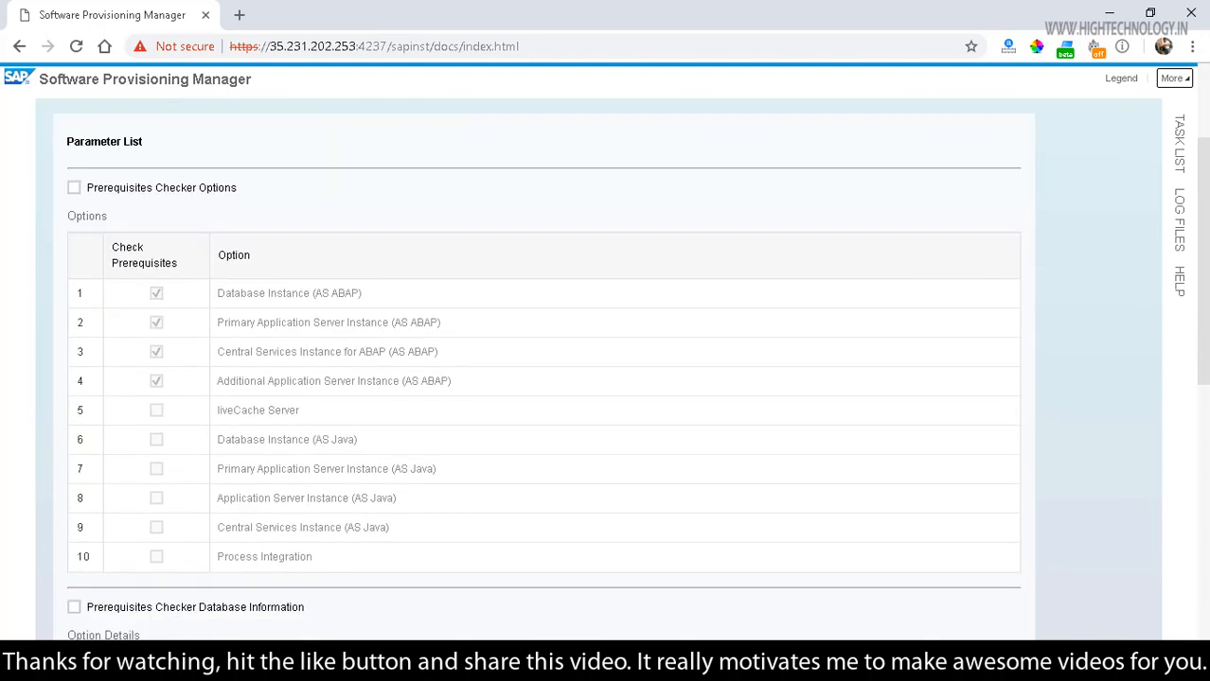
{"action": "scroll", "coordinate": [606, 369], "scroll_direction": "down", "scroll_amount": 6}
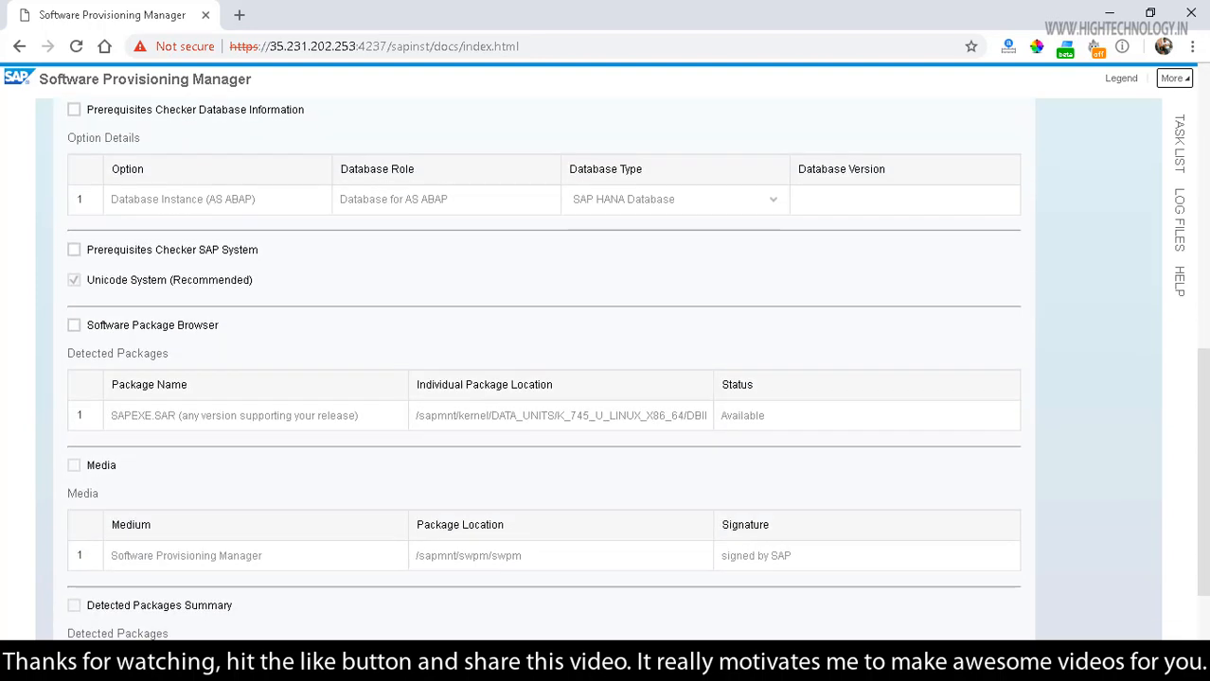
{"action": "scroll", "coordinate": [921, 413], "scroll_direction": "down", "scroll_amount": 1}
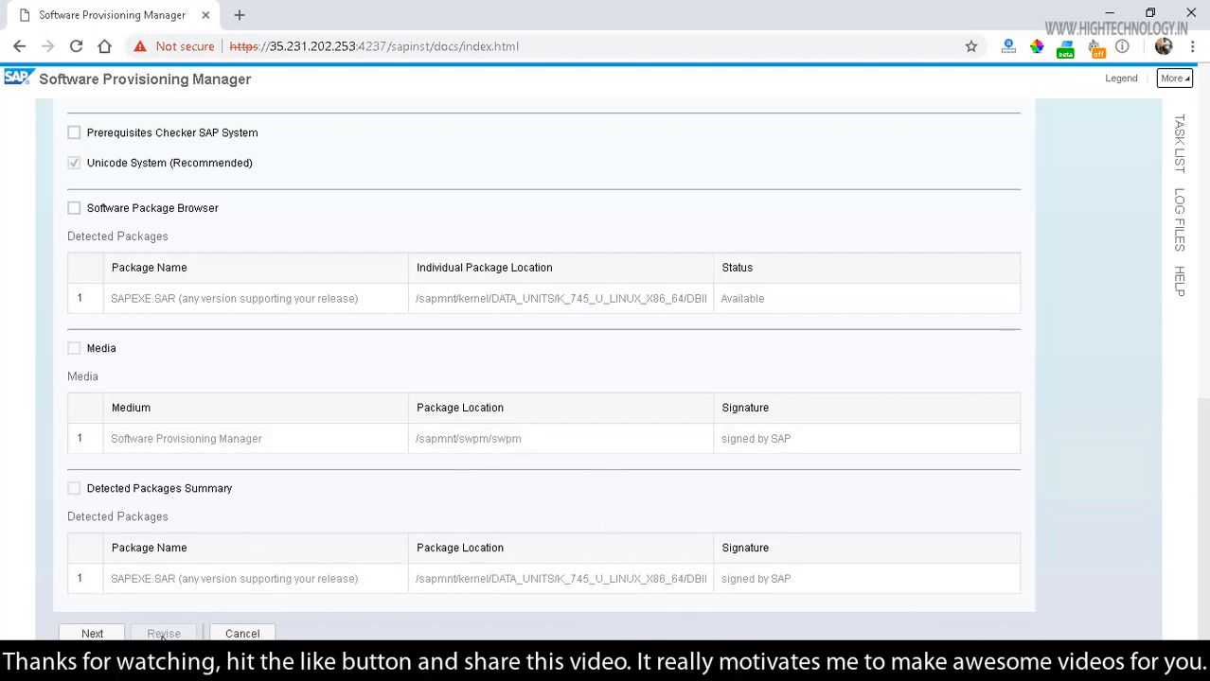
{"action": "left_click", "coordinate": [91, 633]}
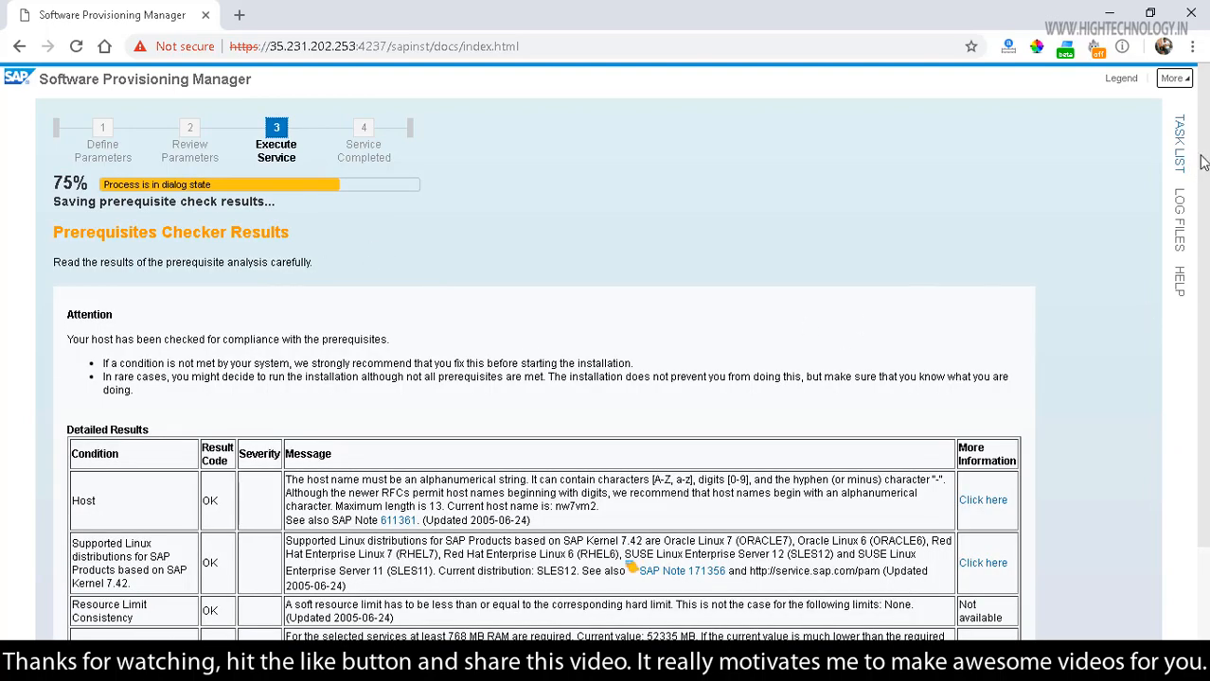
Read through the detailed prerequisites checker results and continue to the completion page
{"action": "scroll", "coordinate": [1204, 203], "scroll_direction": "down", "scroll_amount": 2}
{"action": "left_click_drag", "start_coordinate": [1204, 204], "coordinate": [1206, 293]}
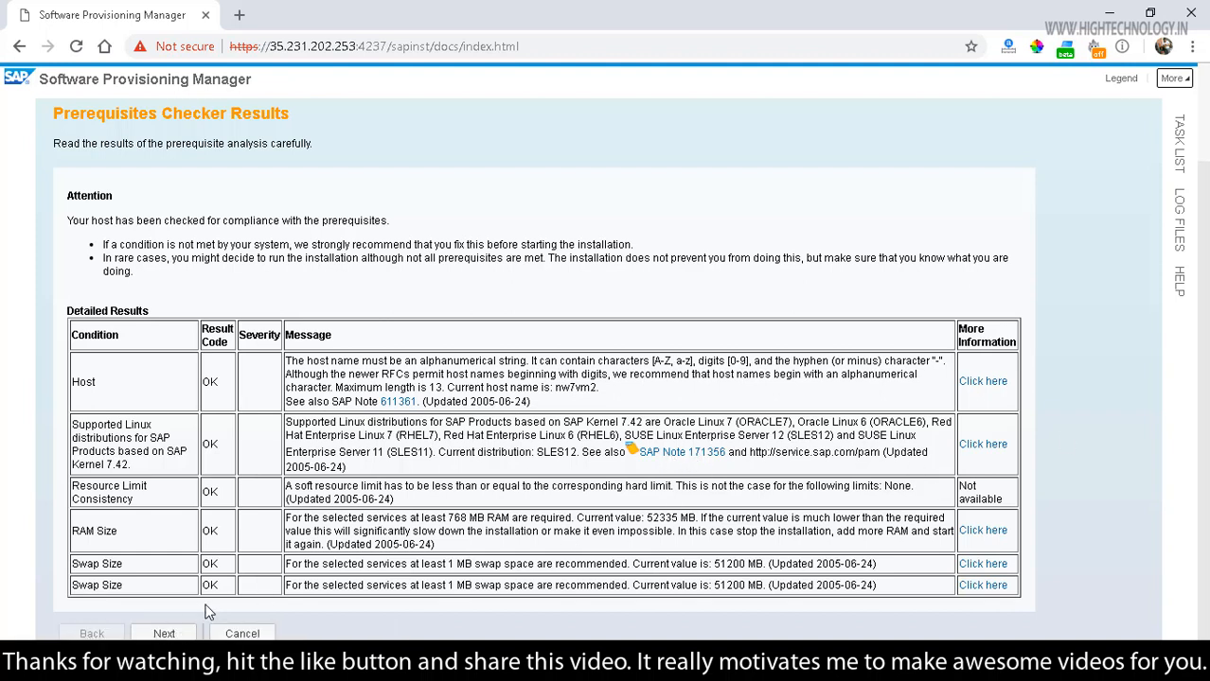
{"action": "left_click", "coordinate": [163, 635]}
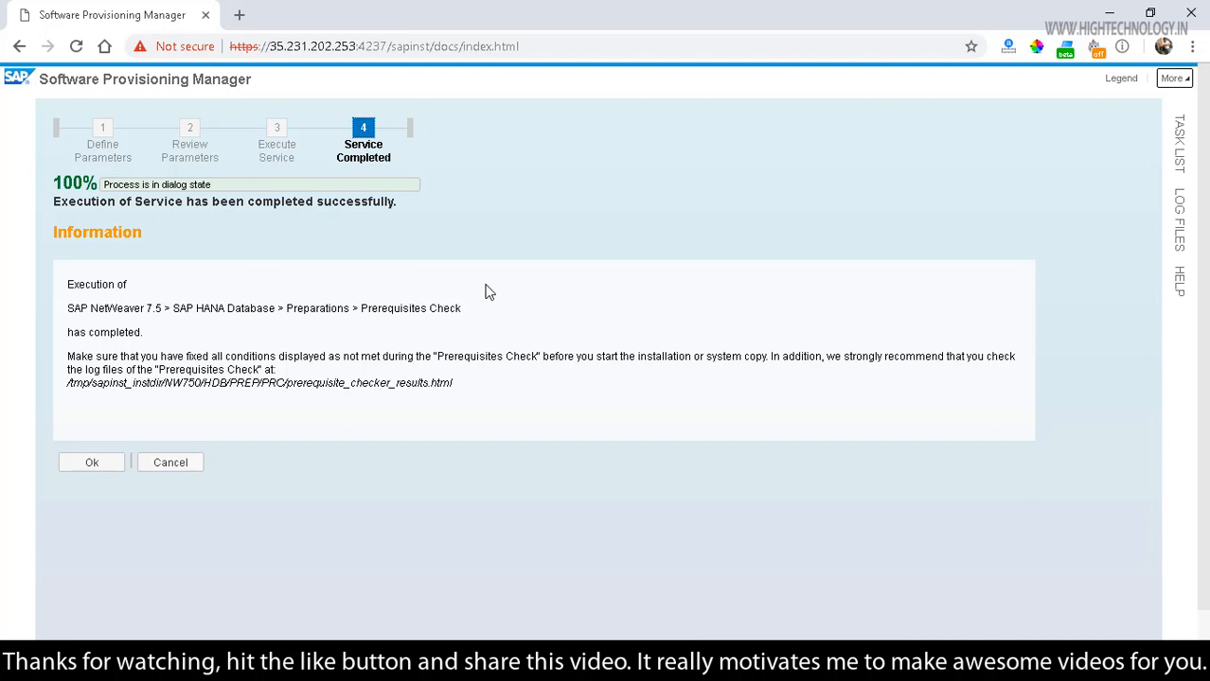
Acknowledge the completion message, dismiss the SAP feedback form and exit the finished service
{"action": "left_click", "coordinate": [95, 463]}
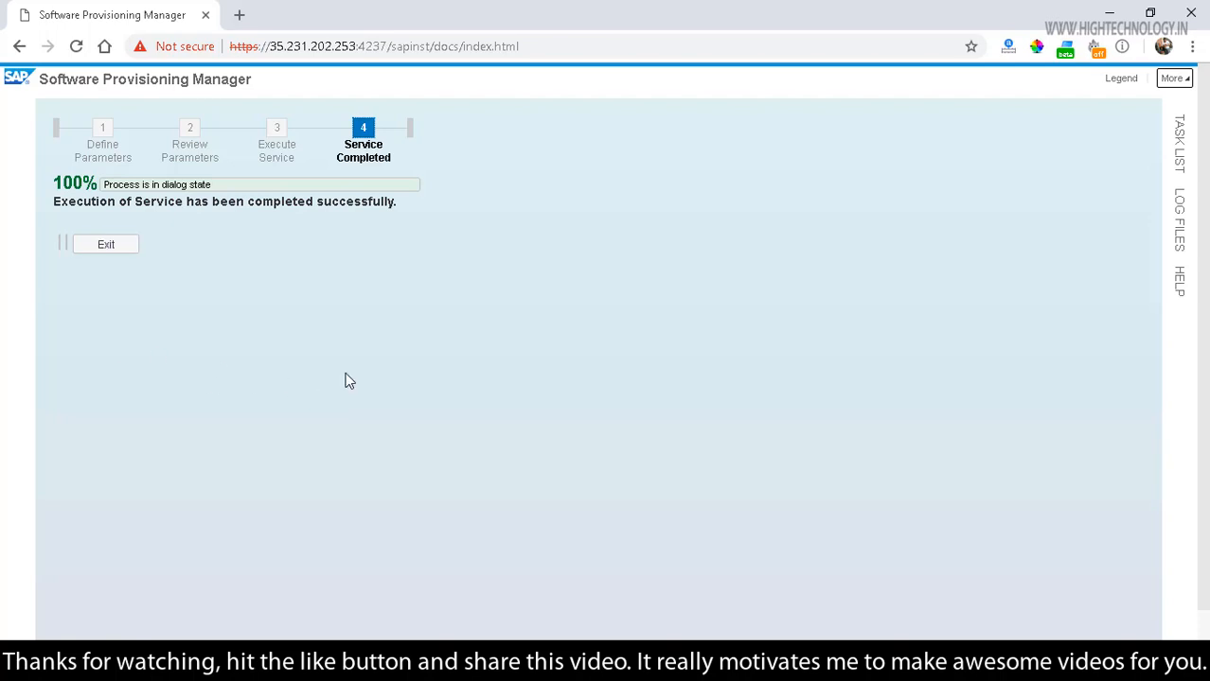
{"action": "left_click", "coordinate": [110, 248]}
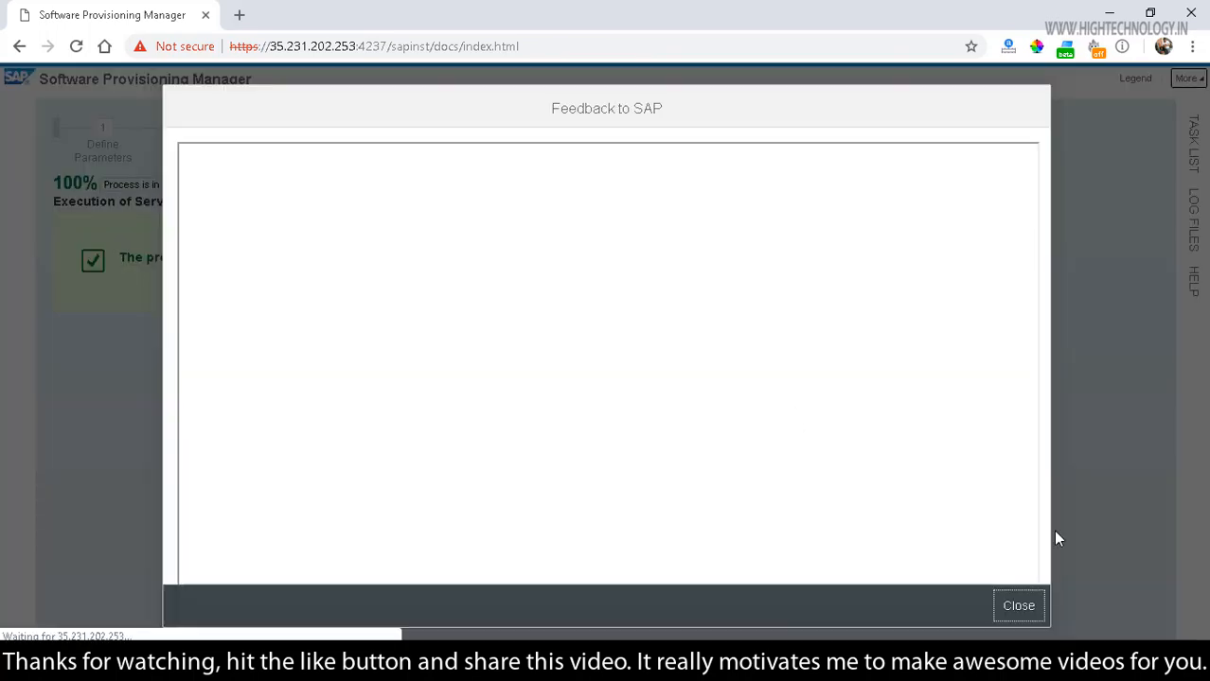
{"action": "left_click", "coordinate": [1021, 608]}
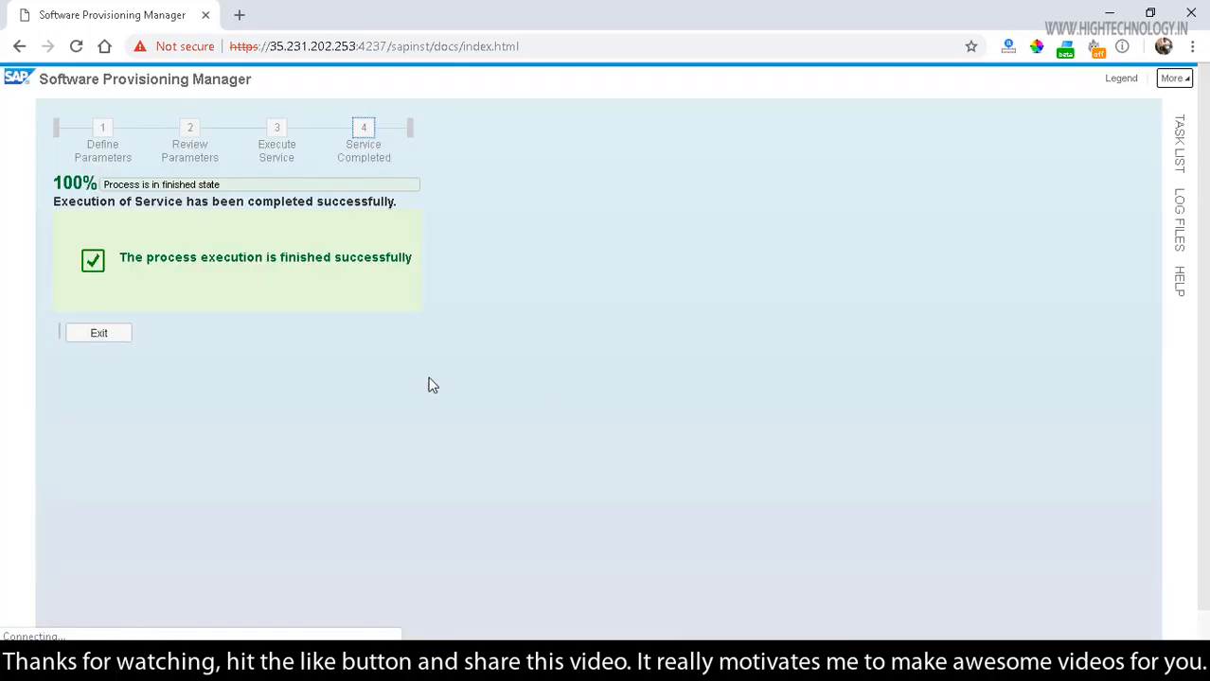
{"action": "left_click", "coordinate": [100, 343]}
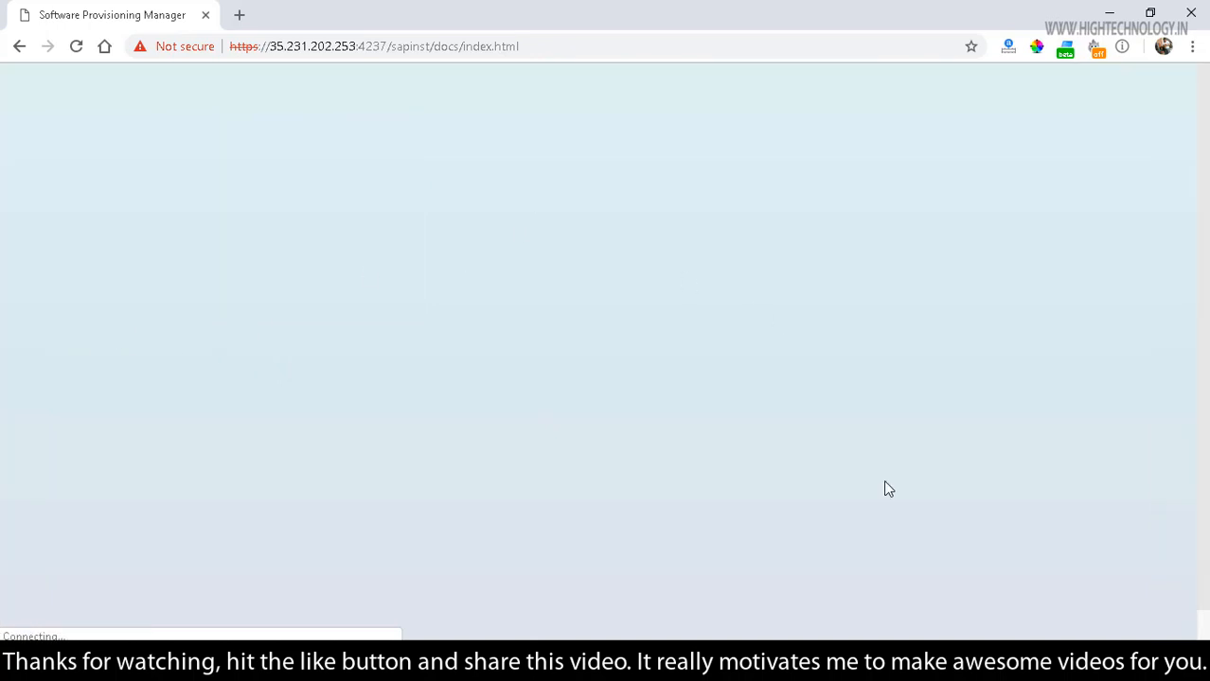
Switch to the MobaXterm terminal, run ./sapinst, and reload the Software Provisioning Manager page in Chrome
{"action": "left_click", "coordinate": [850, 664]}
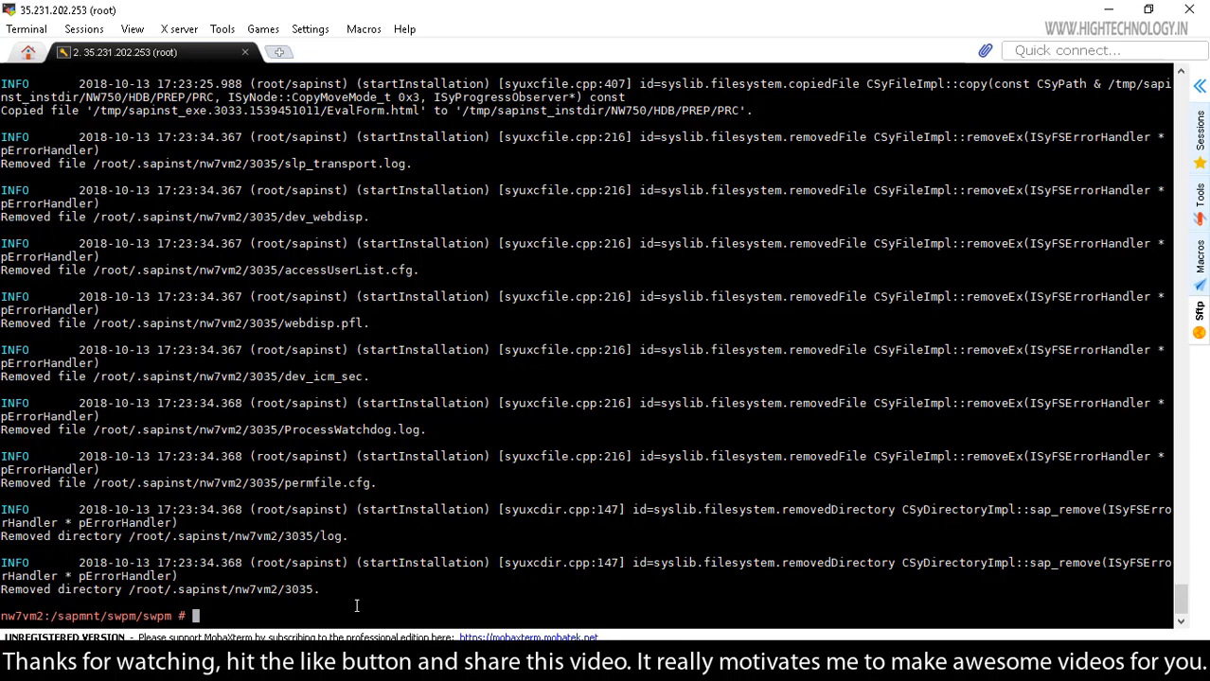
{"action": "type", "text": "./sapinst"}
{"action": "key", "text": "Return"}
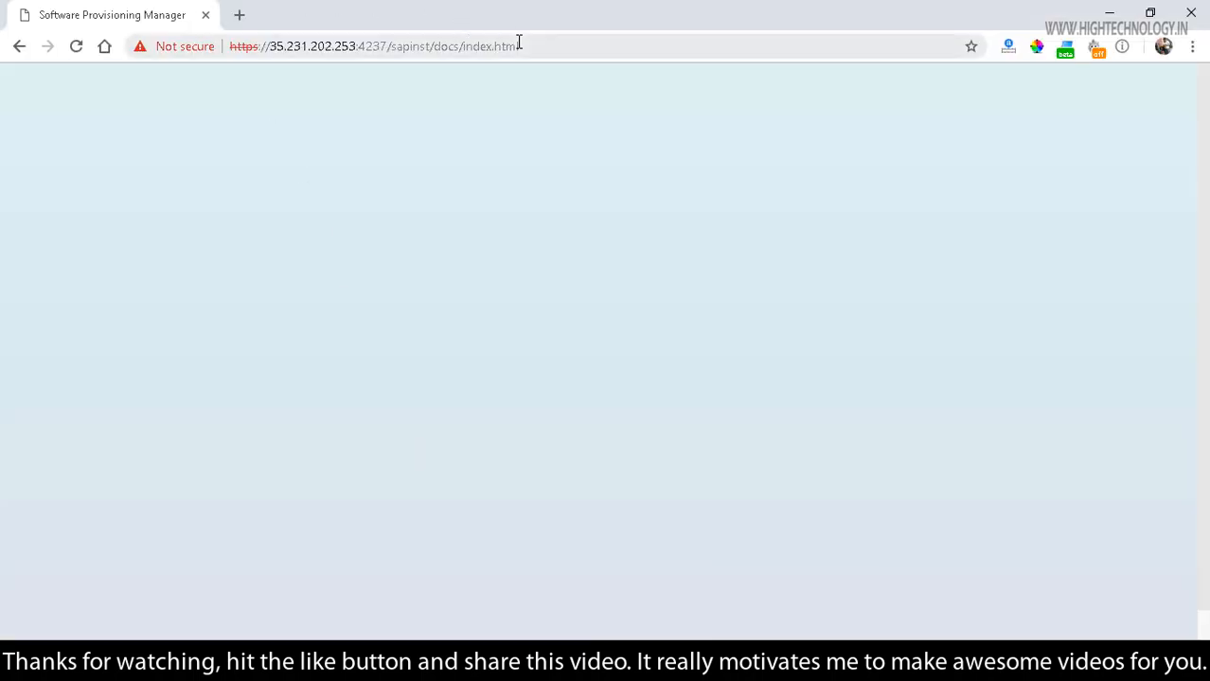
{"action": "left_click", "coordinate": [519, 44]}
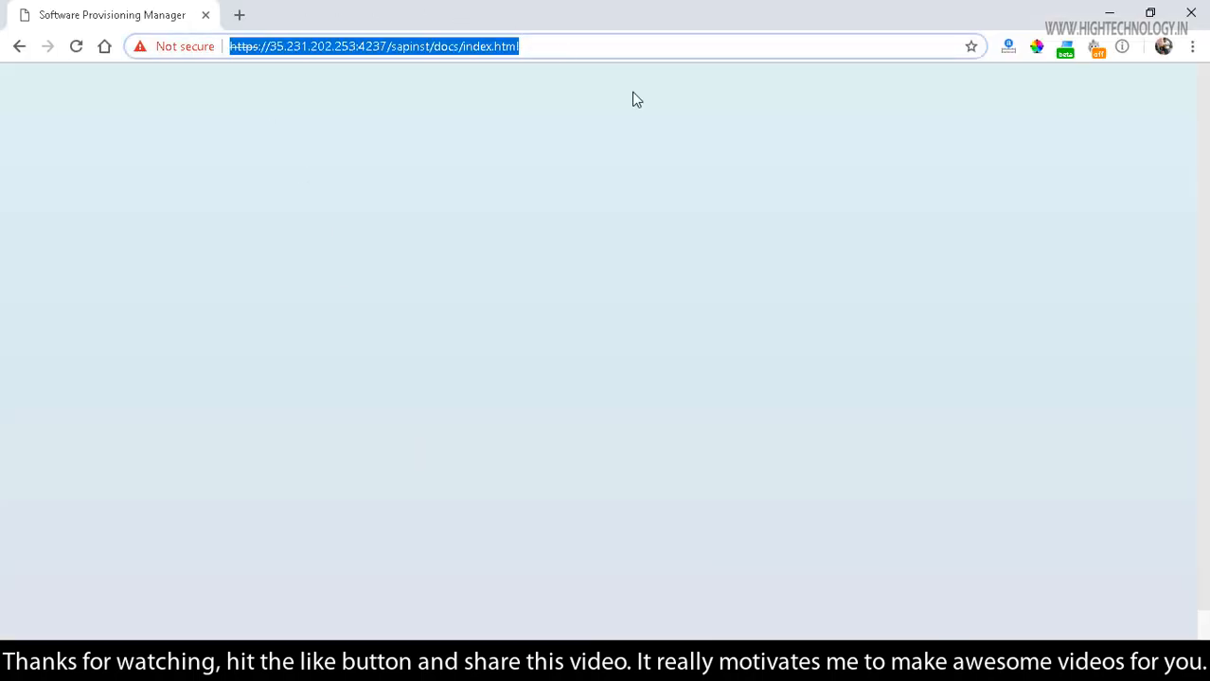
{"action": "key", "text": "Return"}
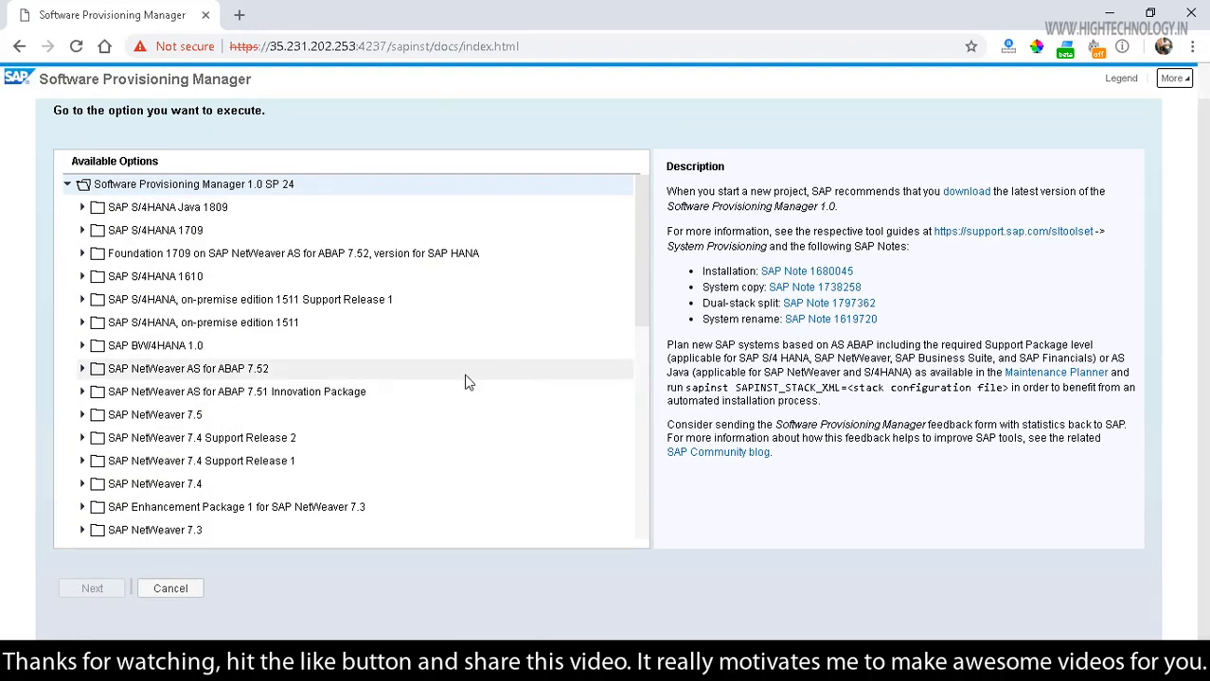
Expand SAP NetWeaver 7.5 in the available options down to the Installation folder of its SAP HANA Database branch
{"action": "left_click", "coordinate": [83, 415]}
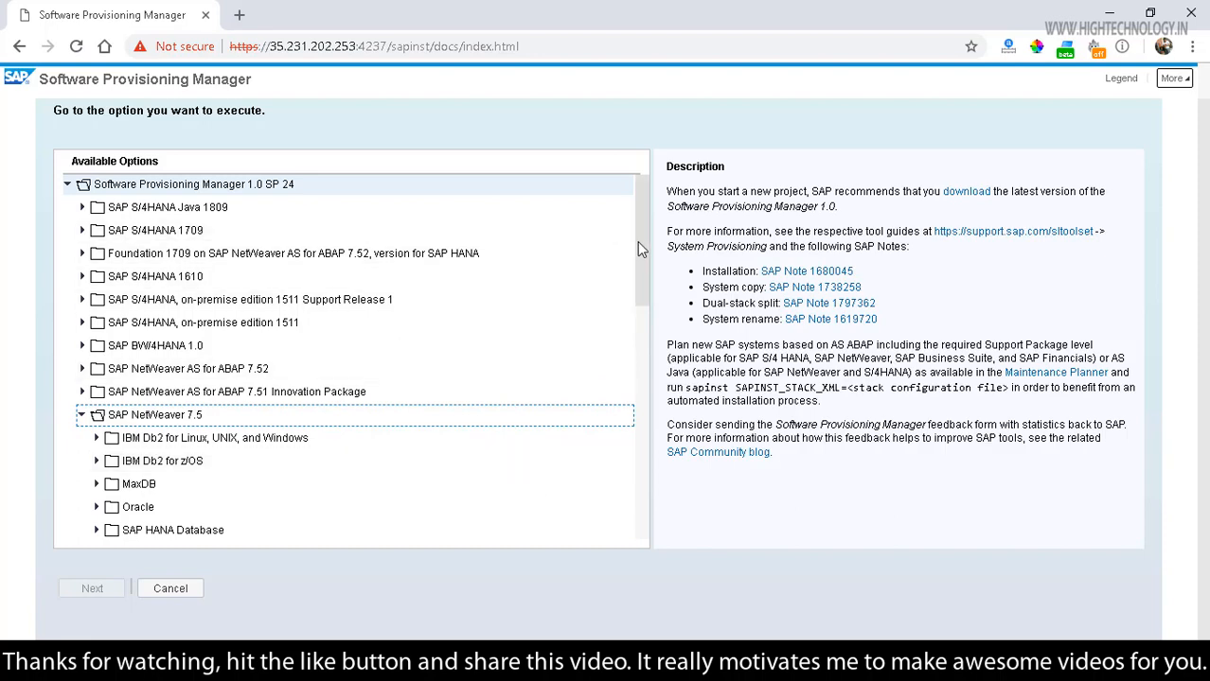
{"action": "left_click_drag", "start_coordinate": [637, 242], "coordinate": [639, 317]}
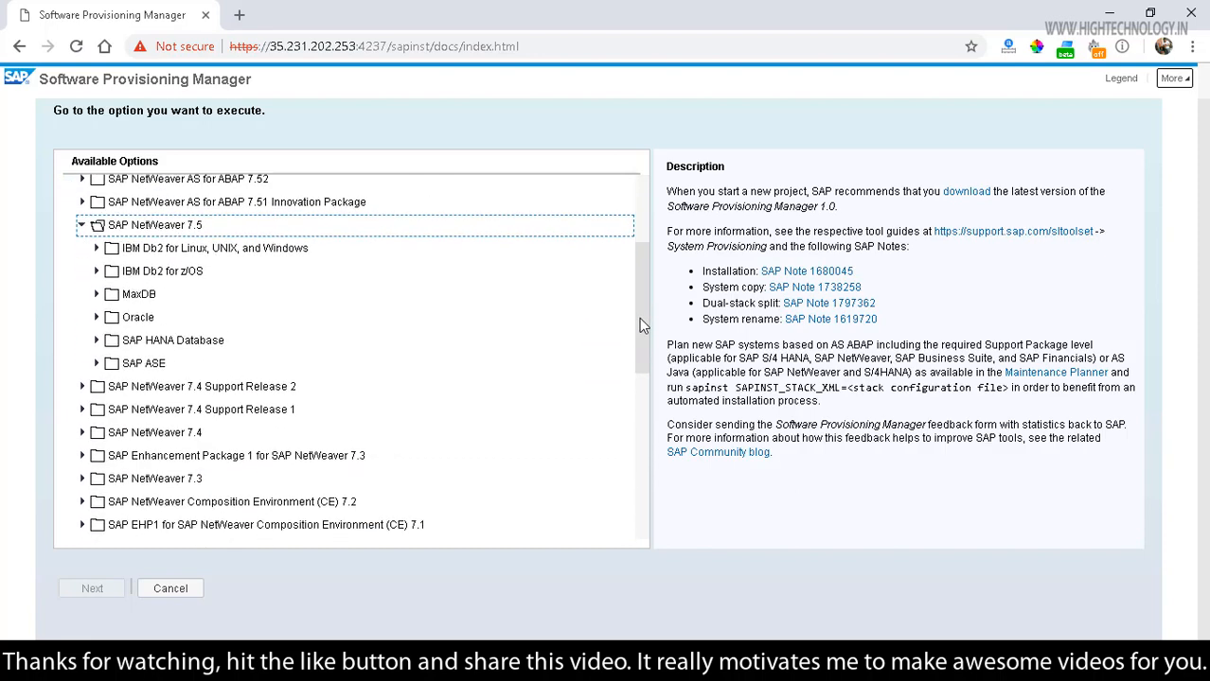
{"action": "left_click", "coordinate": [97, 341]}
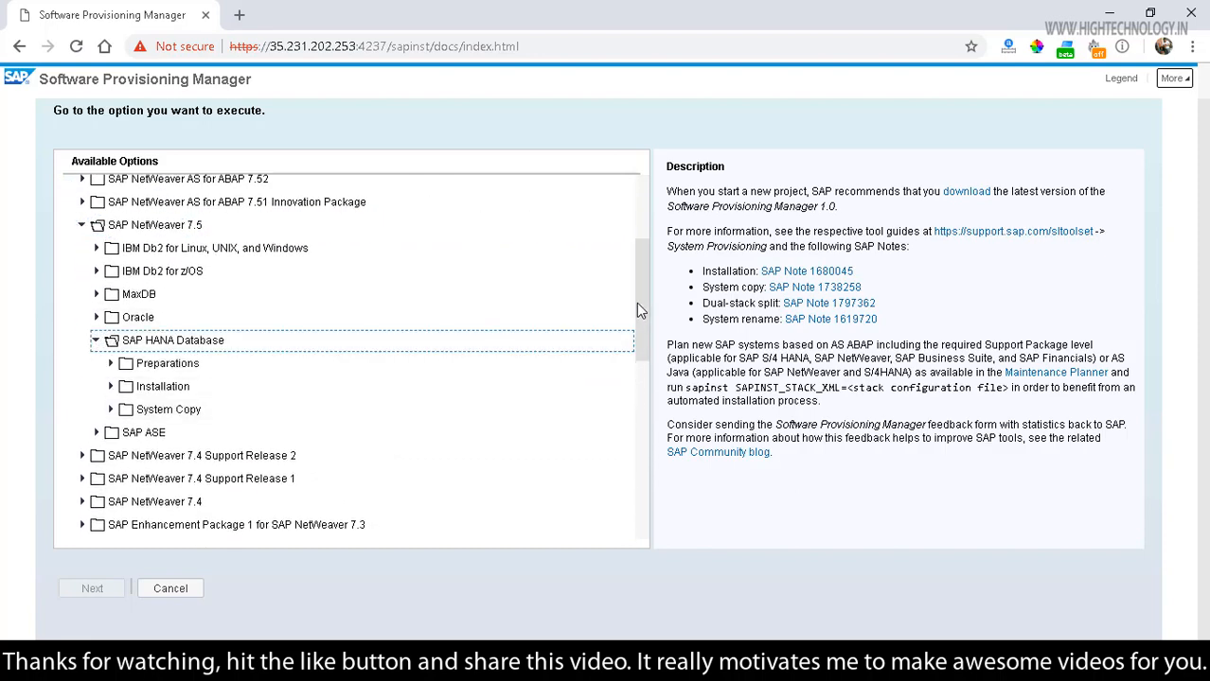
{"action": "left_click_drag", "start_coordinate": [640, 305], "coordinate": [627, 335]}
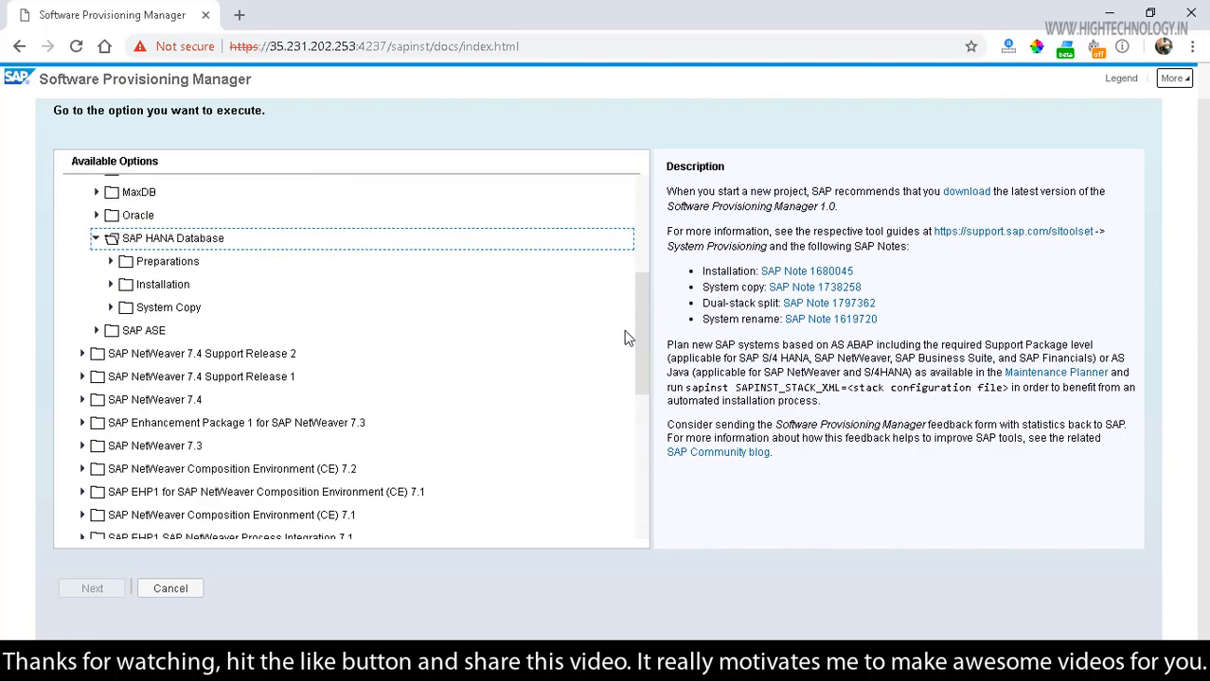
{"action": "left_click", "coordinate": [111, 287]}
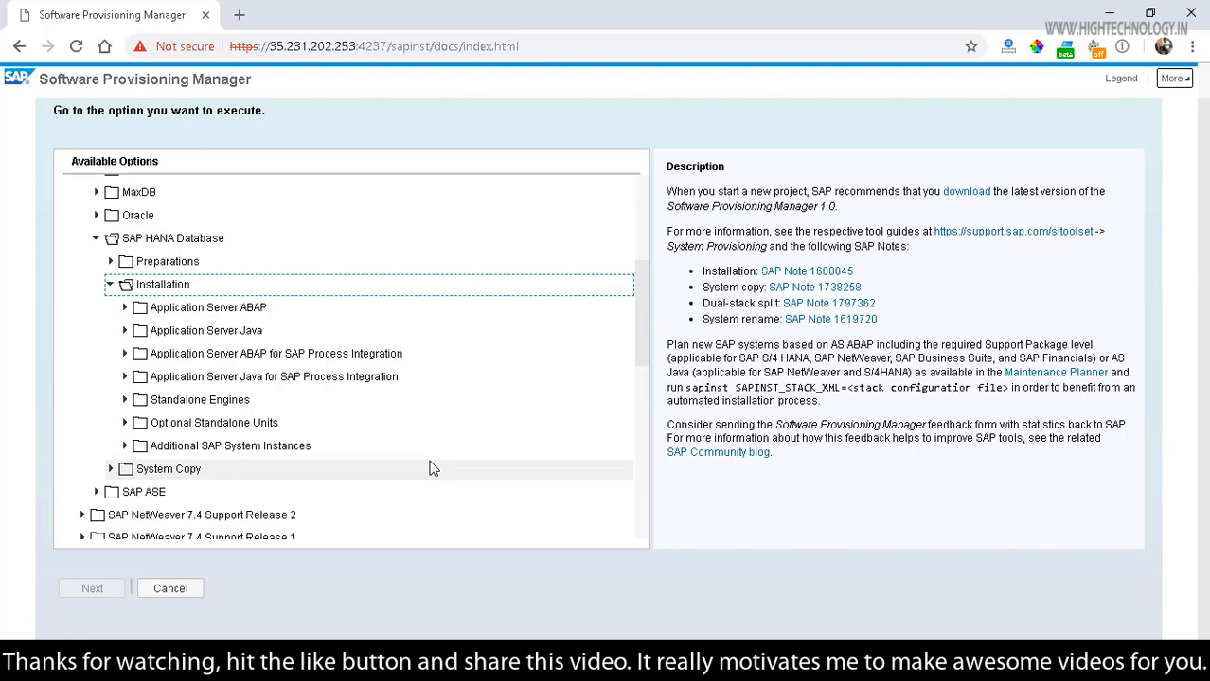
Choose the Standard System installation option under Application Server ABAP and continue to its parameter settings
{"action": "left_click_drag", "start_coordinate": [643, 308], "coordinate": [642, 334]}
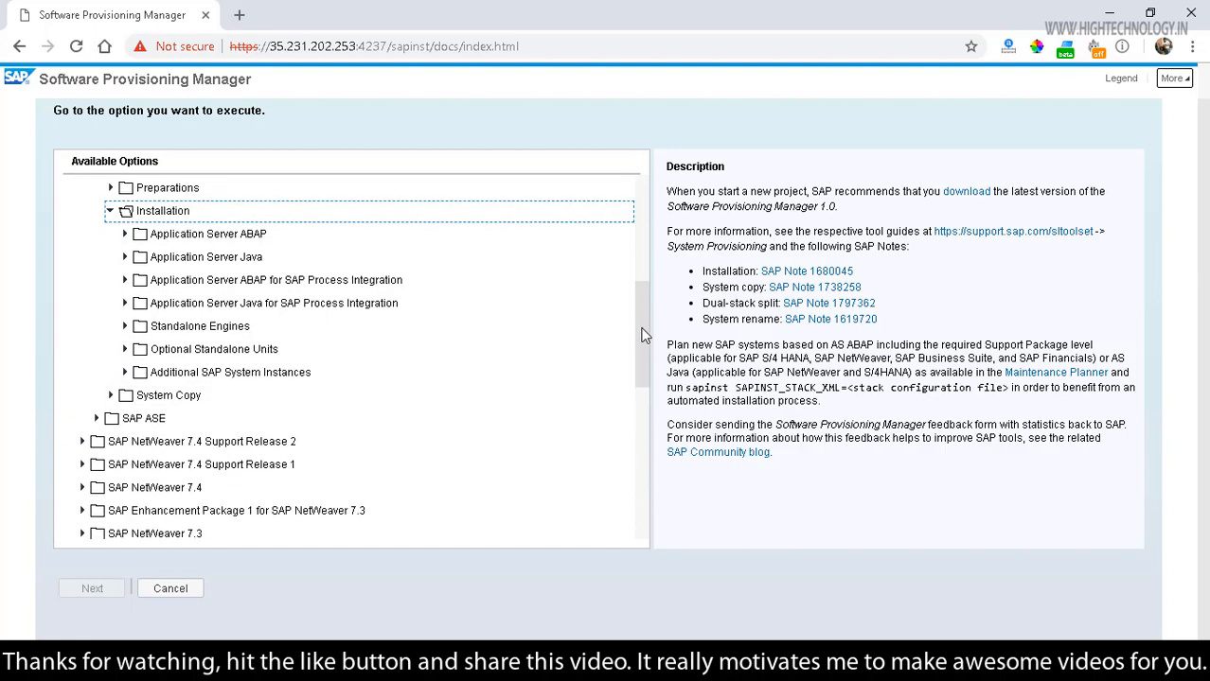
{"action": "left_click", "coordinate": [124, 236]}
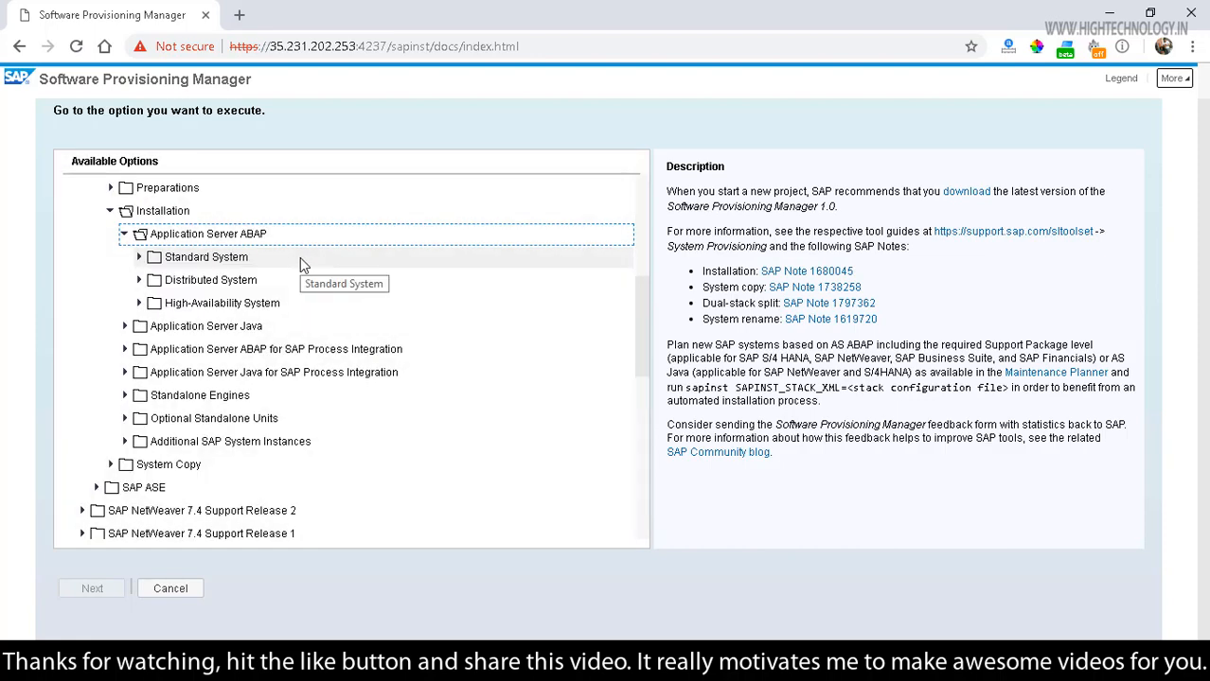
{"action": "left_click", "coordinate": [139, 258]}
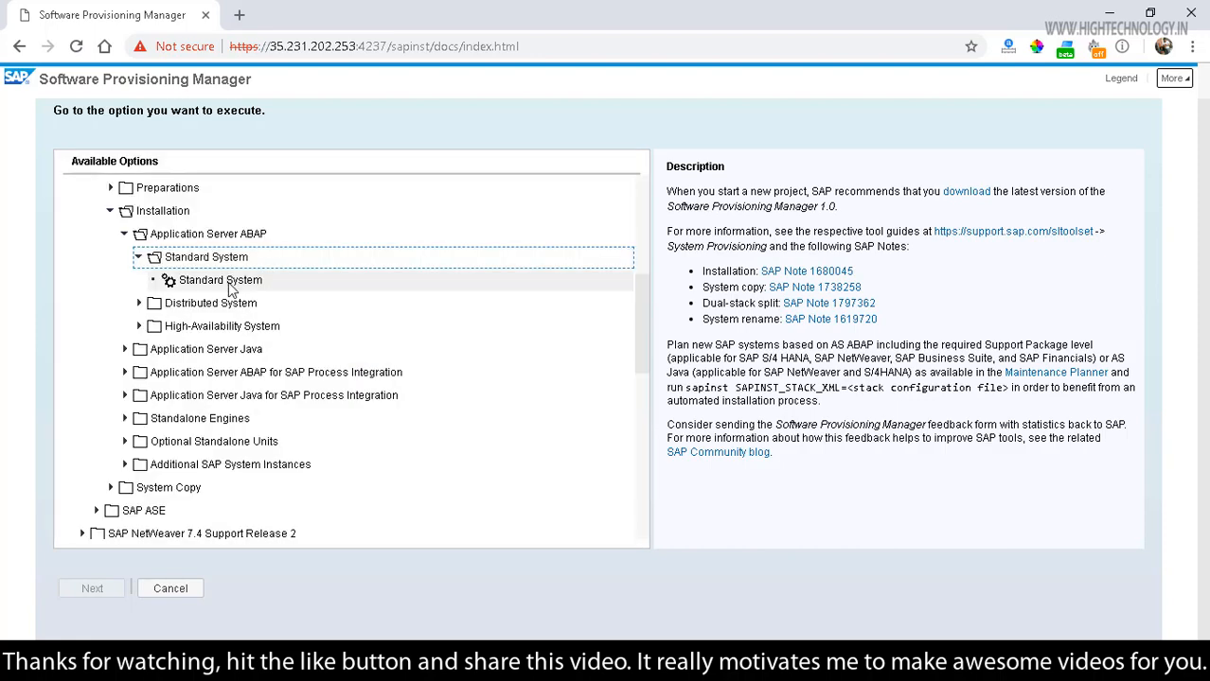
{"action": "left_click", "coordinate": [227, 281]}
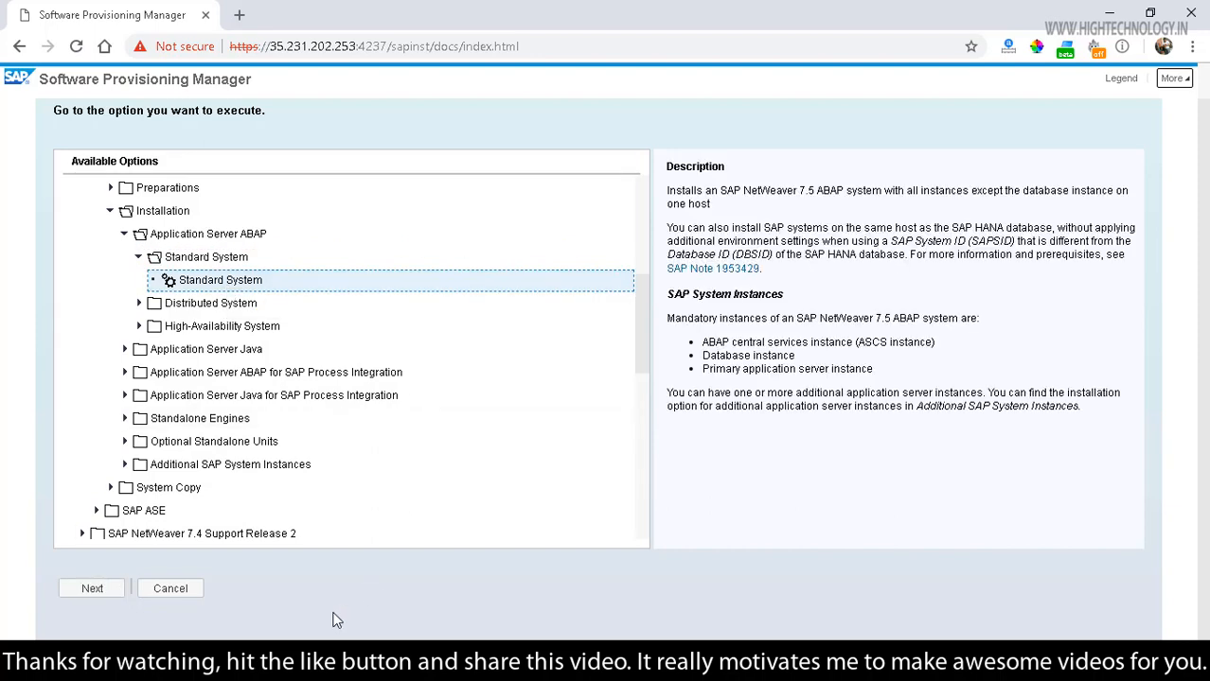
{"action": "left_click", "coordinate": [83, 597]}
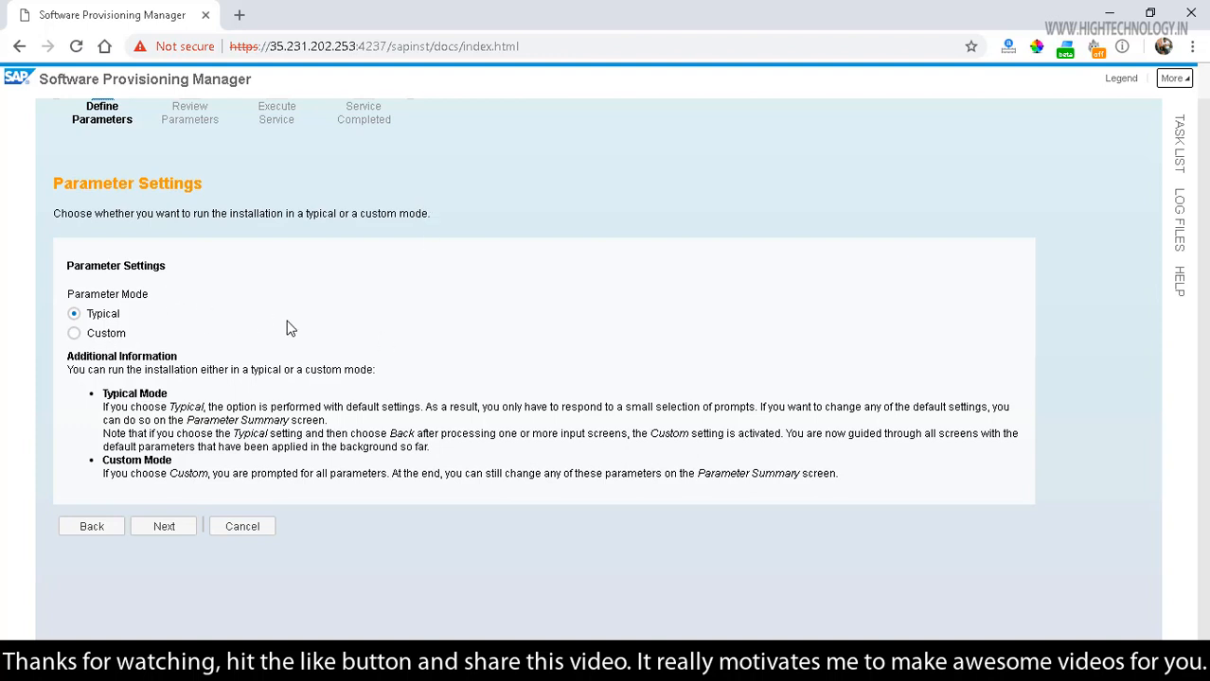
Set the installation's parameter mode to Custom
{"action": "left_click", "coordinate": [75, 334]}
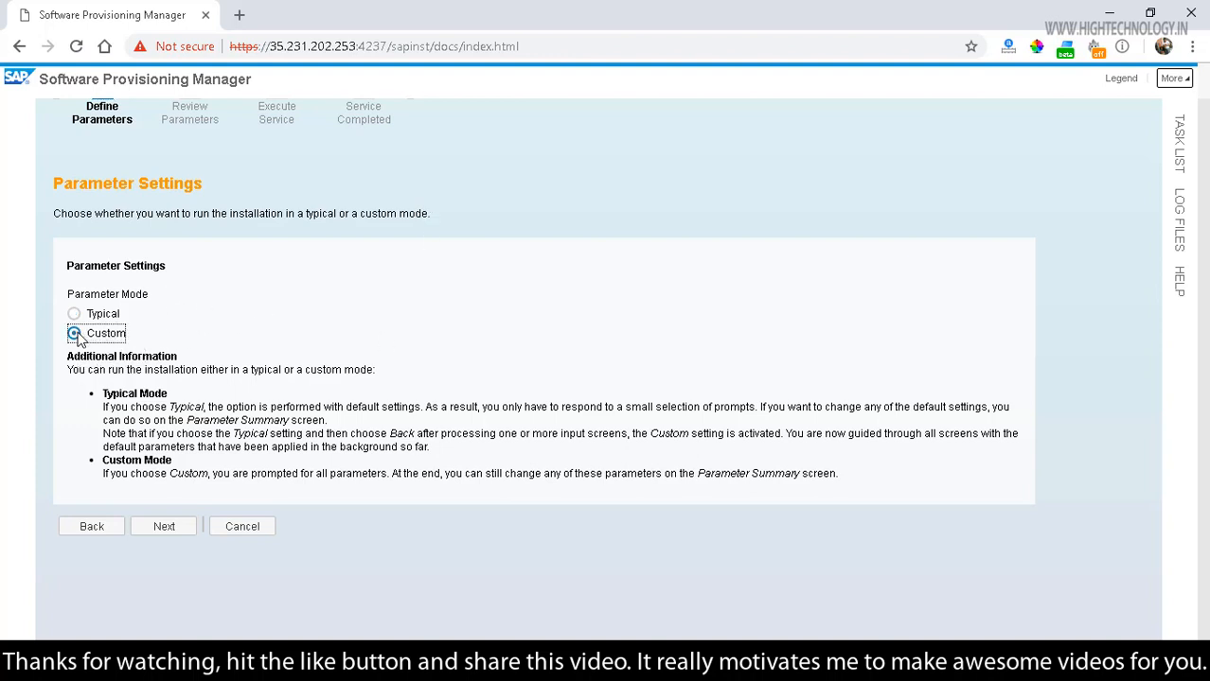